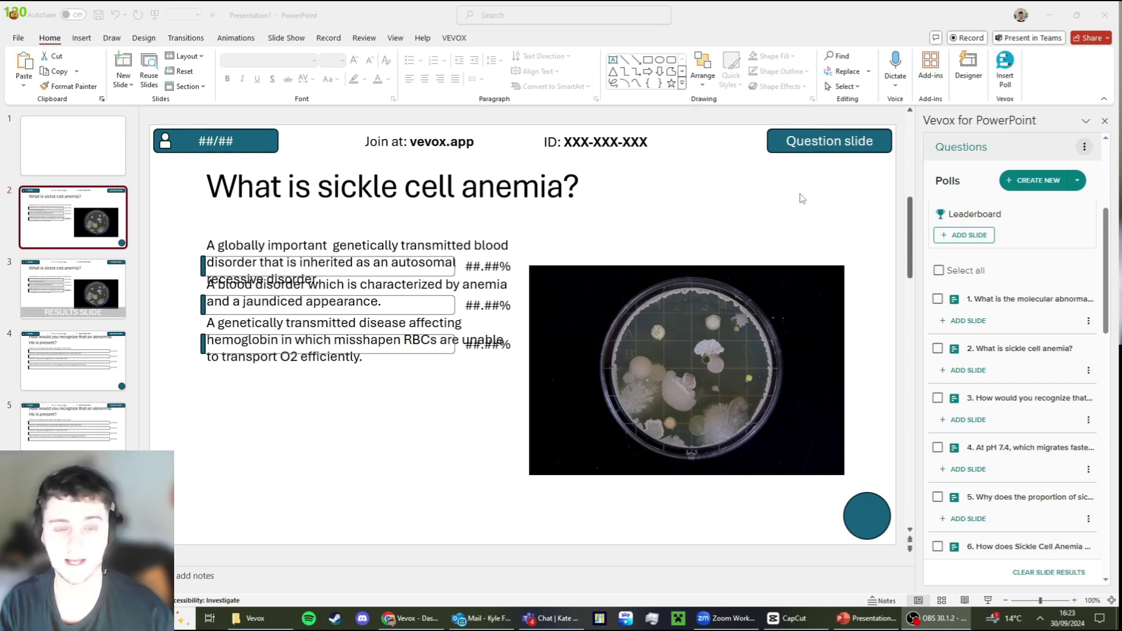
Scroll to slide 4, the Vevox question on recognizing an abnormal Hb
click(141, 241)
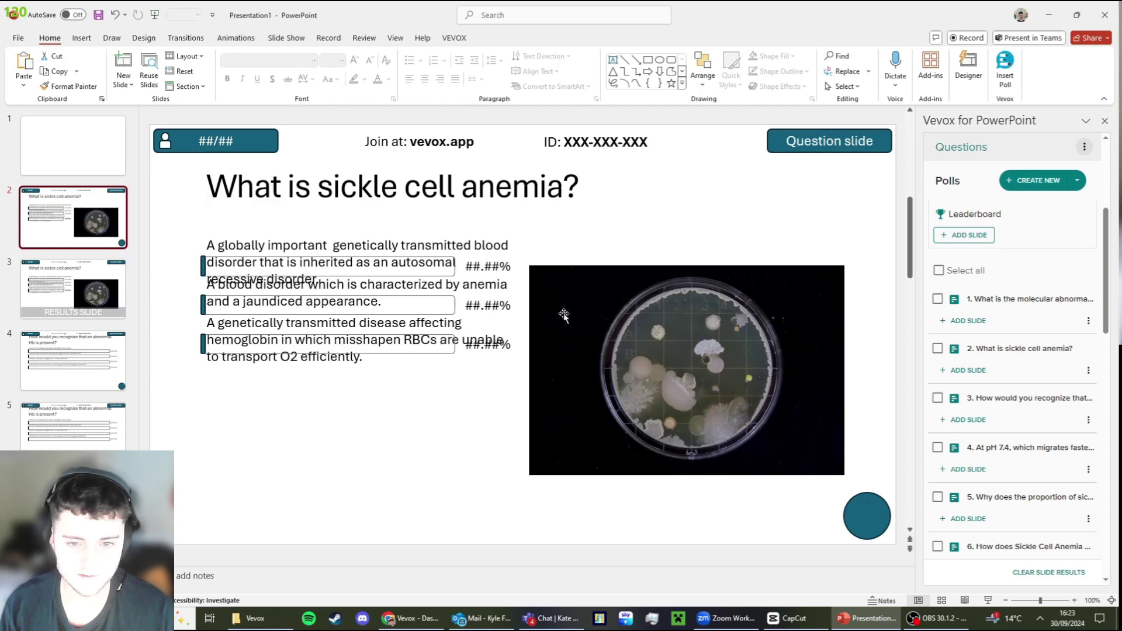
scroll(564, 315, down, 2)
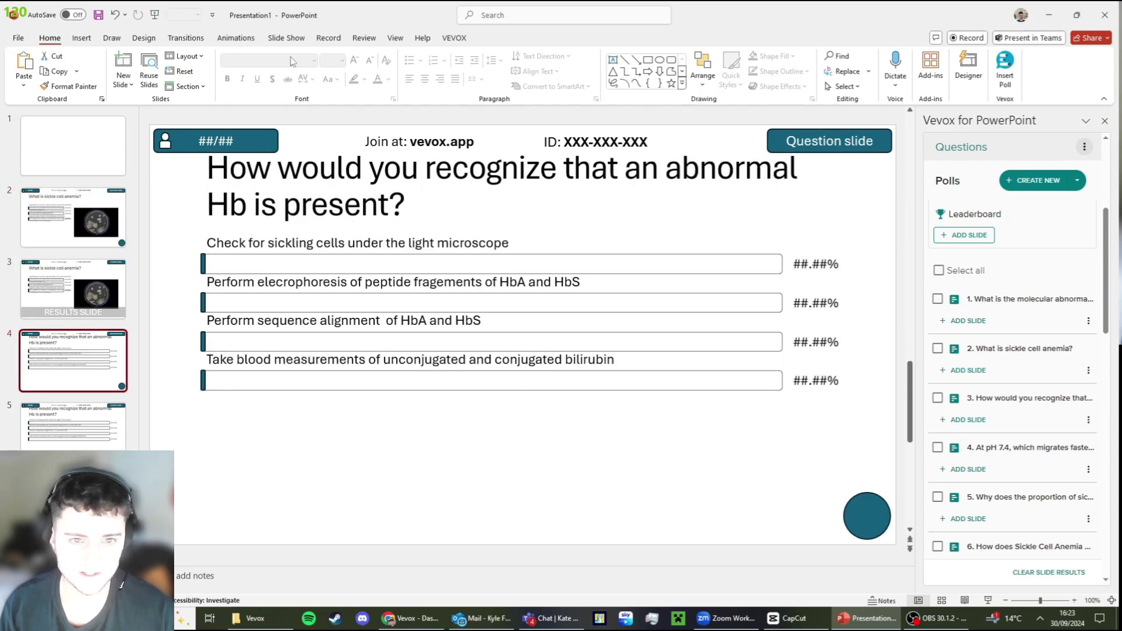
In Slide Master view, drag the title and body placeholders' left edges to the slide's middle
click(396, 38)
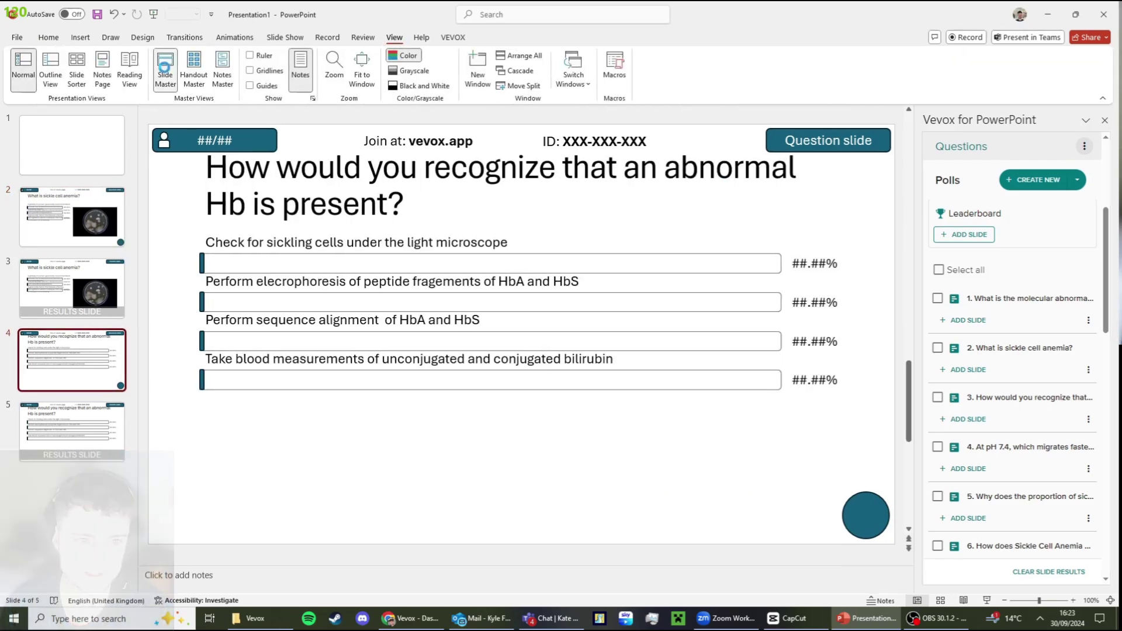
click(166, 70)
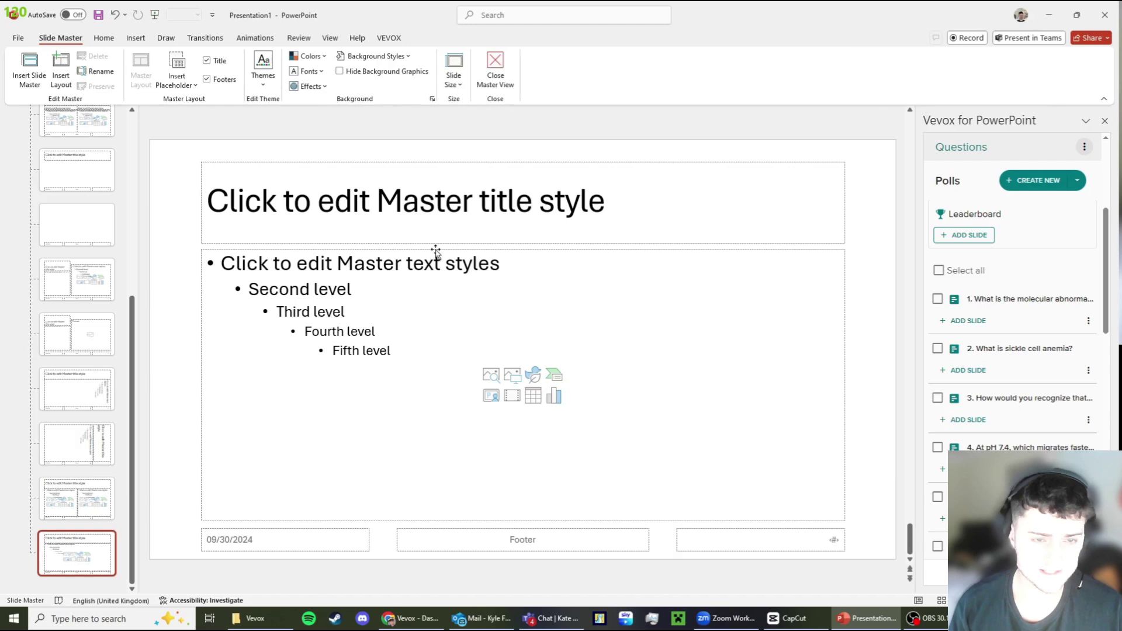
click(201, 210)
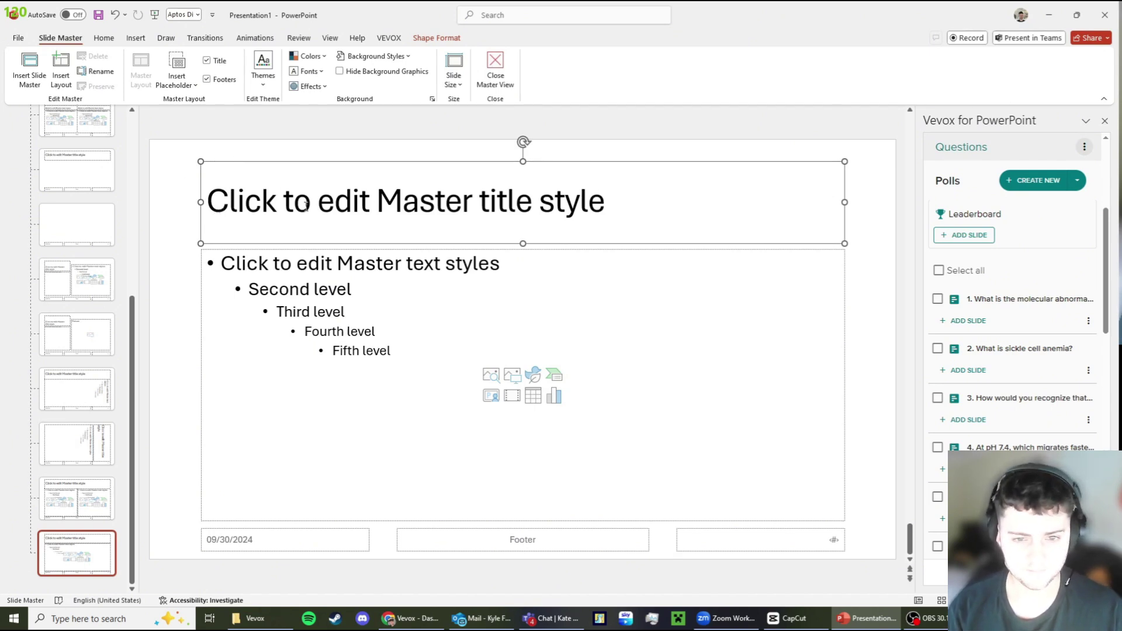
drag(201, 202, 522, 220)
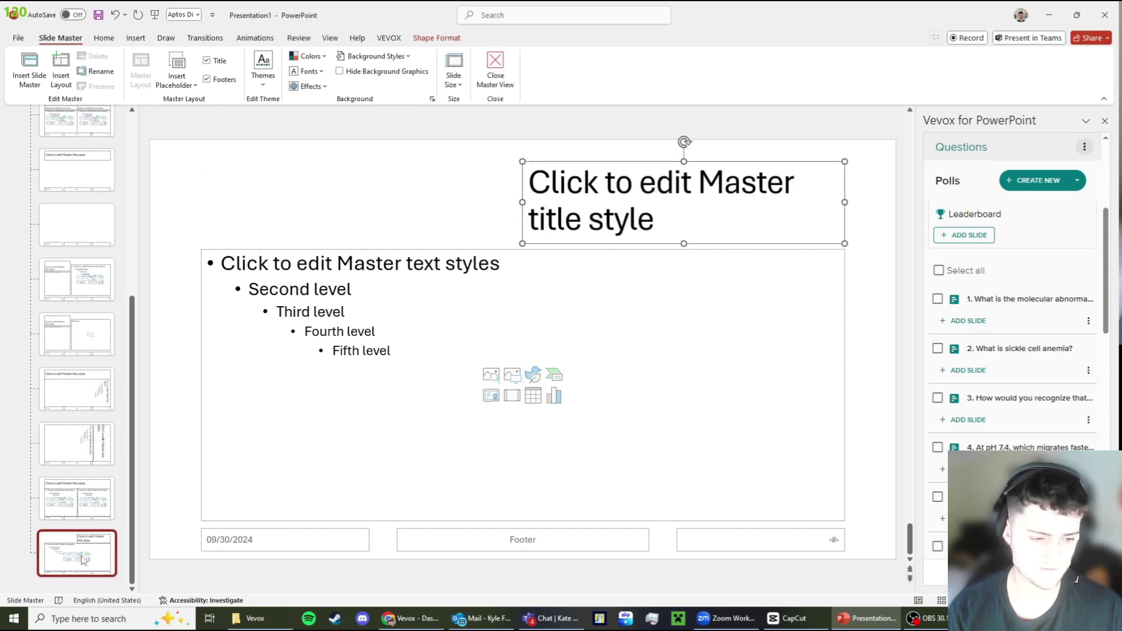
click(412, 207)
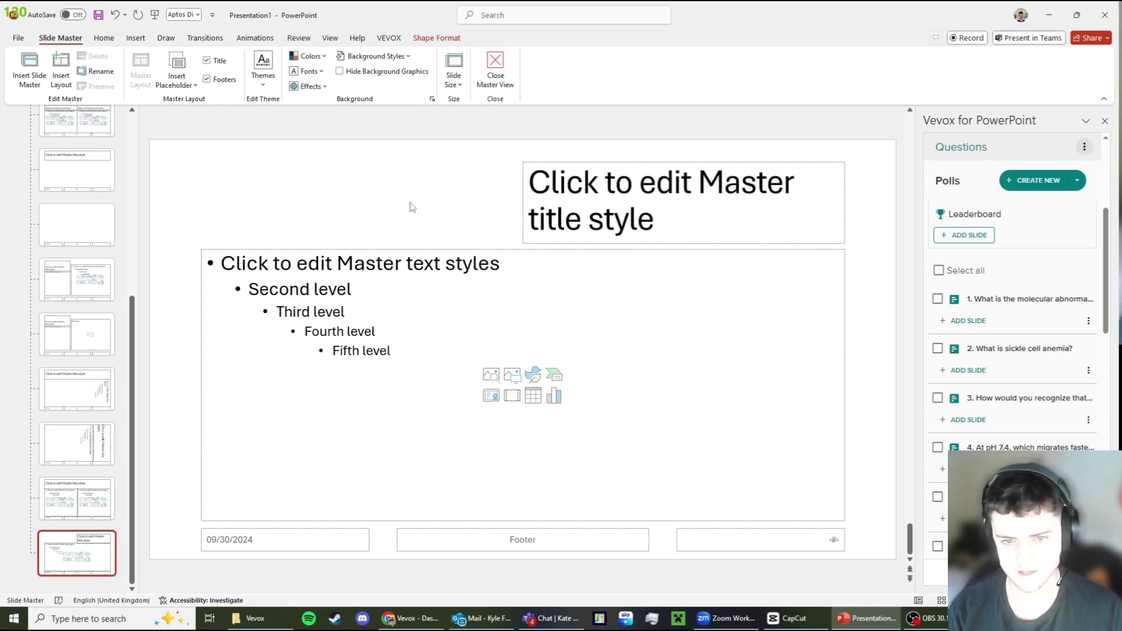
click(207, 255)
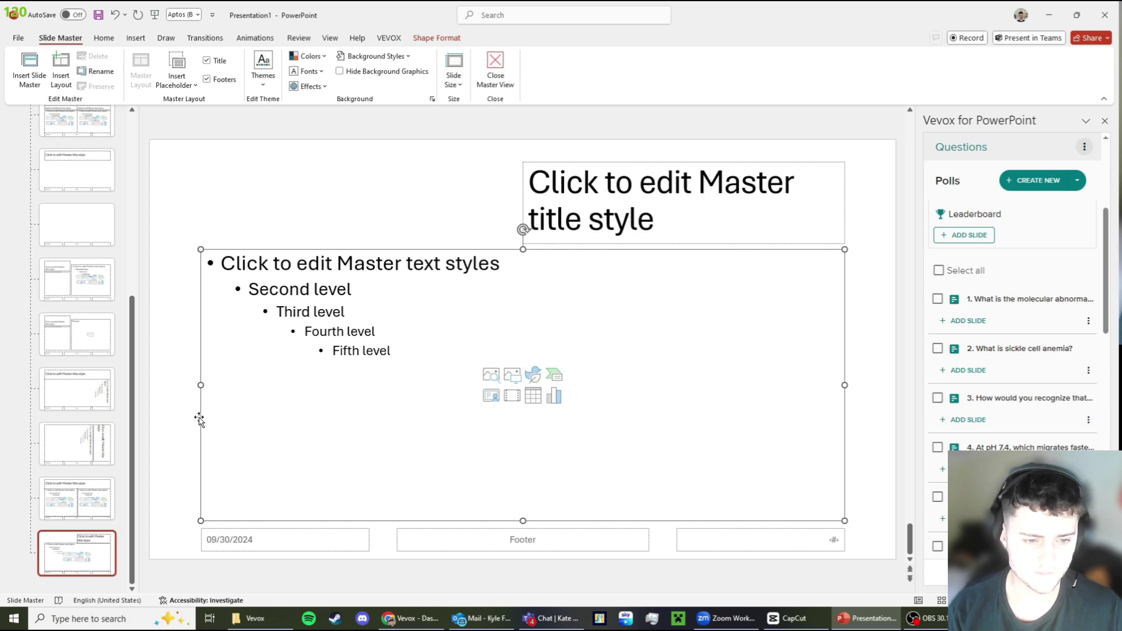
drag(200, 385, 523, 385)
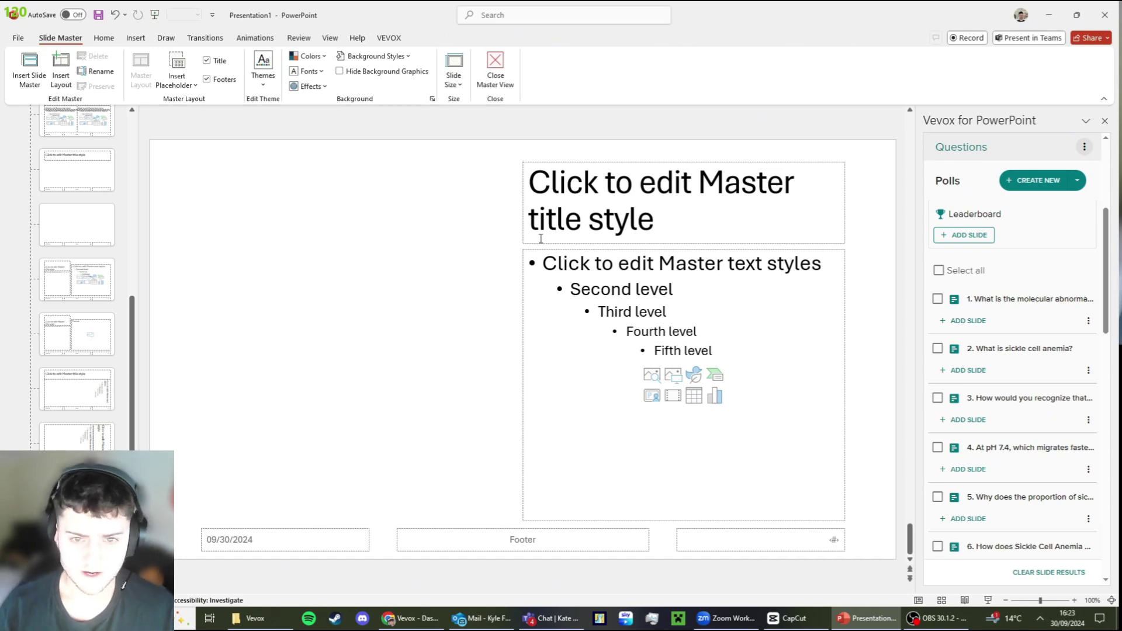
Check the results slide in normal view, then return to Slide Master view
click(496, 67)
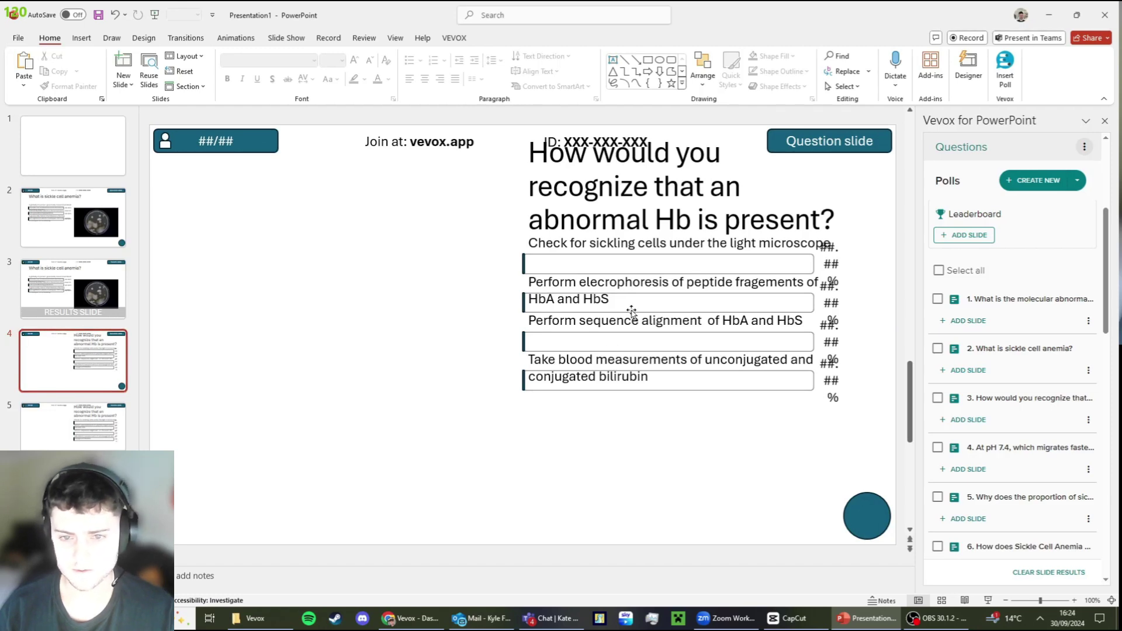
key(Down)
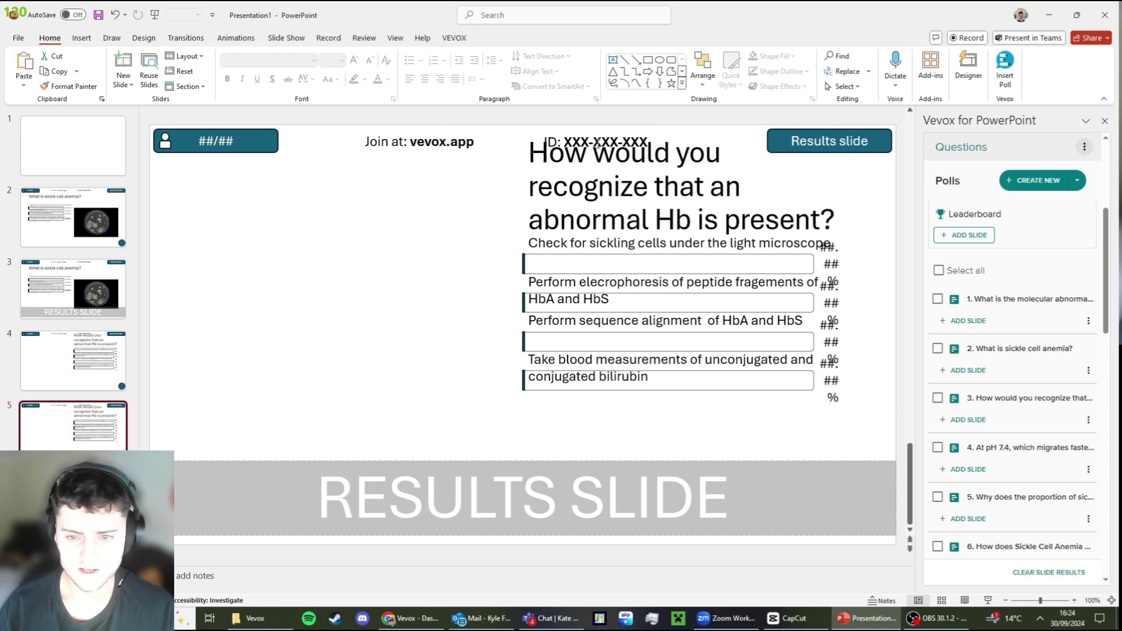
click(396, 38)
click(156, 66)
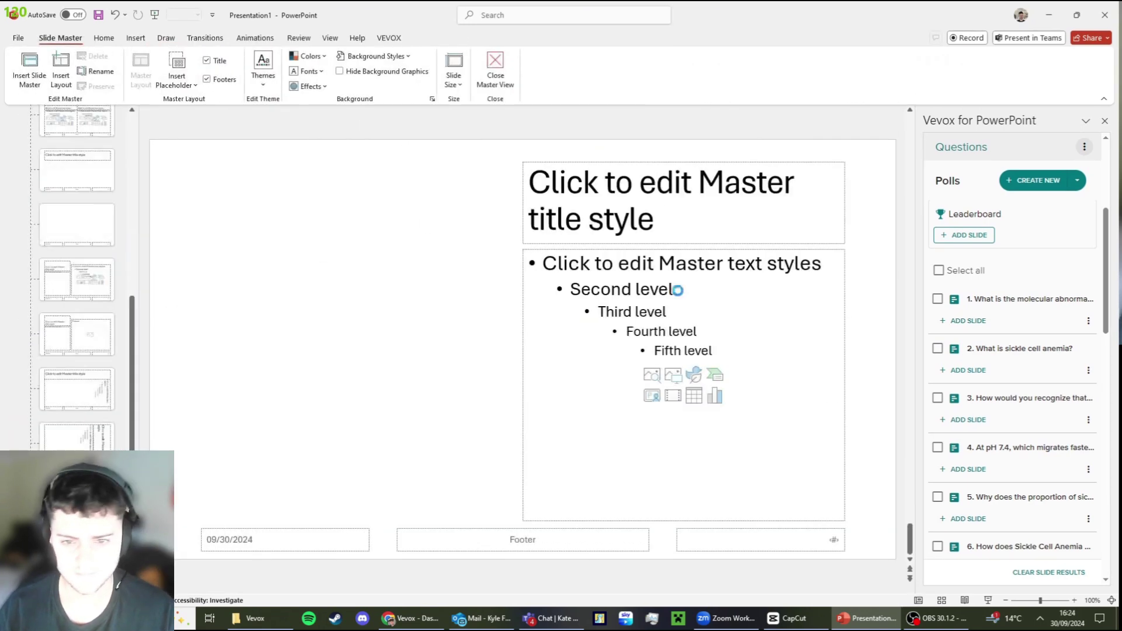
Select all the master title text and decrease its font size to 24 pt
click(689, 208)
drag(689, 208, 445, 179)
right_click(626, 215)
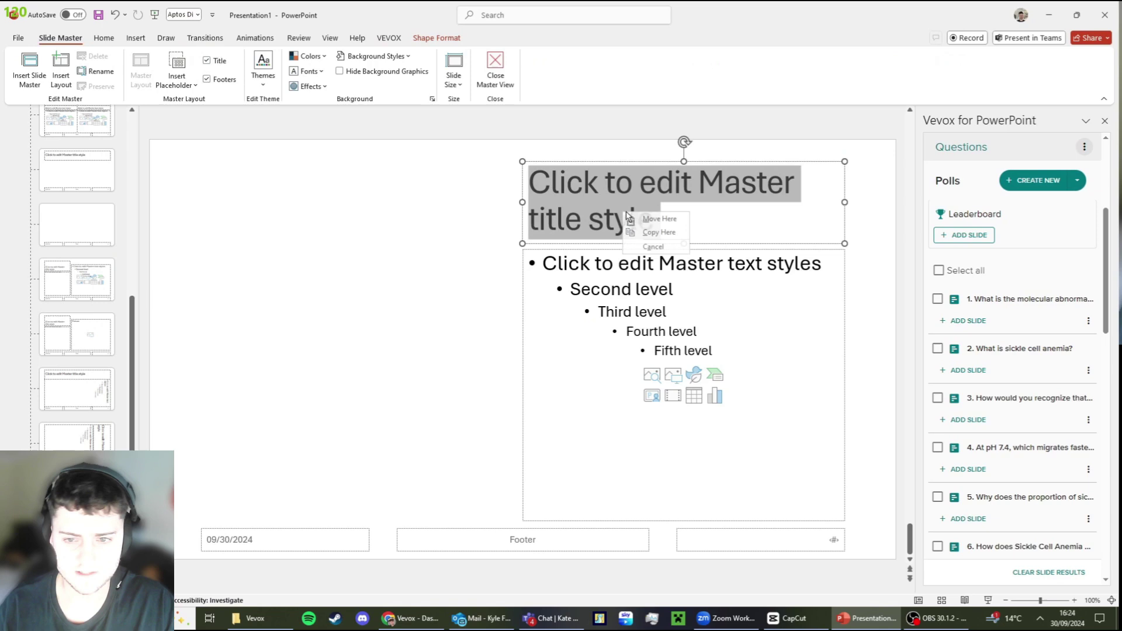
click(659, 193)
click(656, 189)
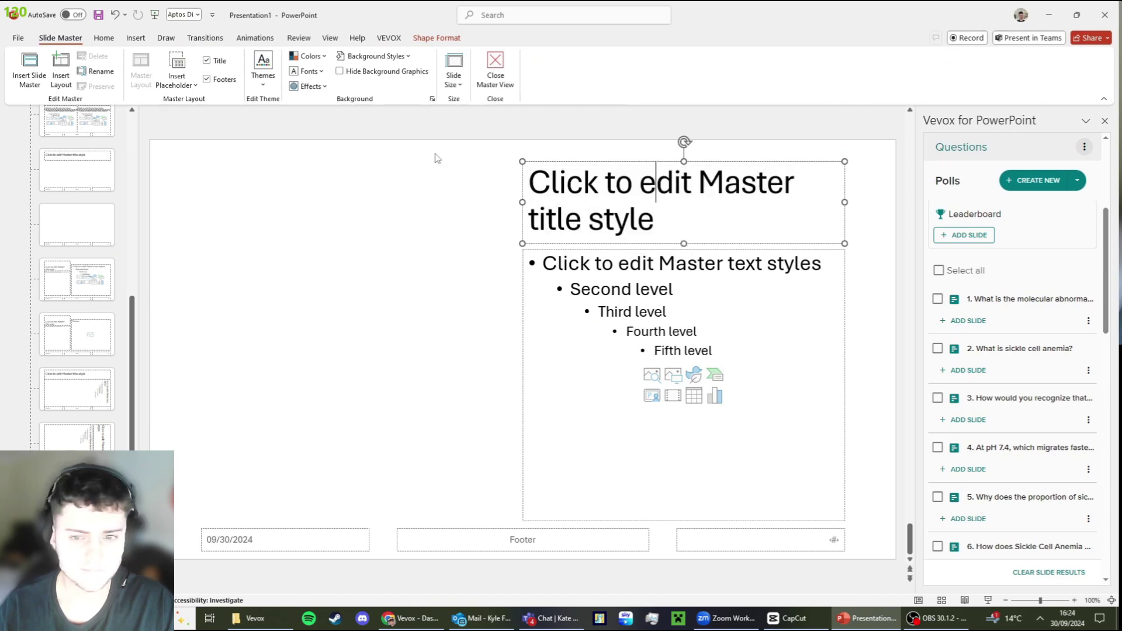
key(ctrl+a)
click(104, 39)
click(335, 61)
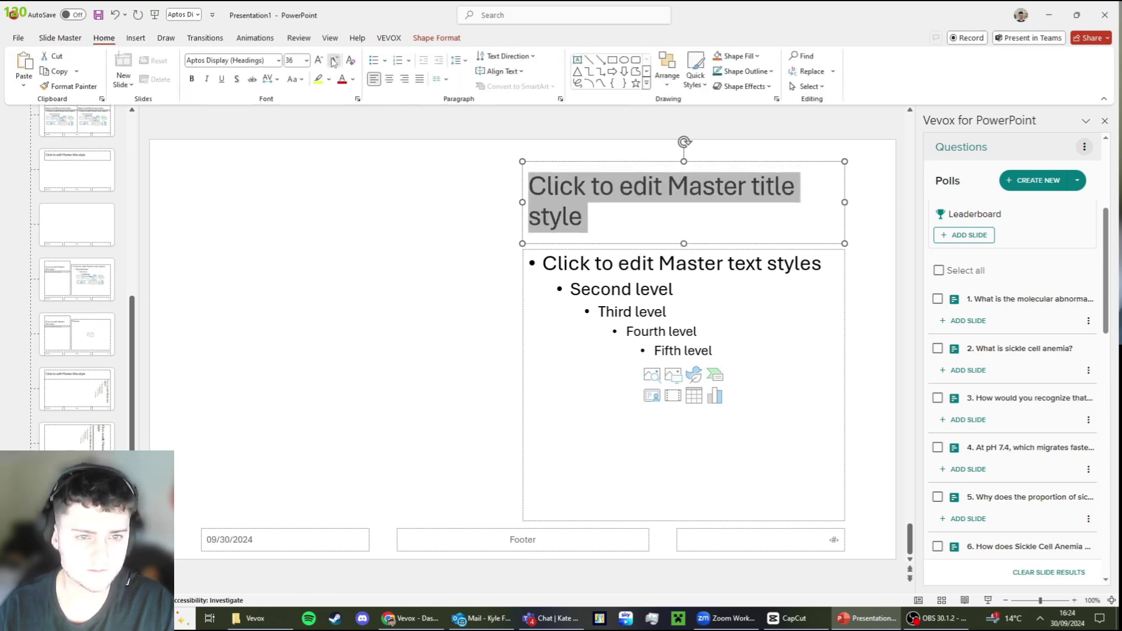
click(334, 61)
click(334, 61)
click(335, 61)
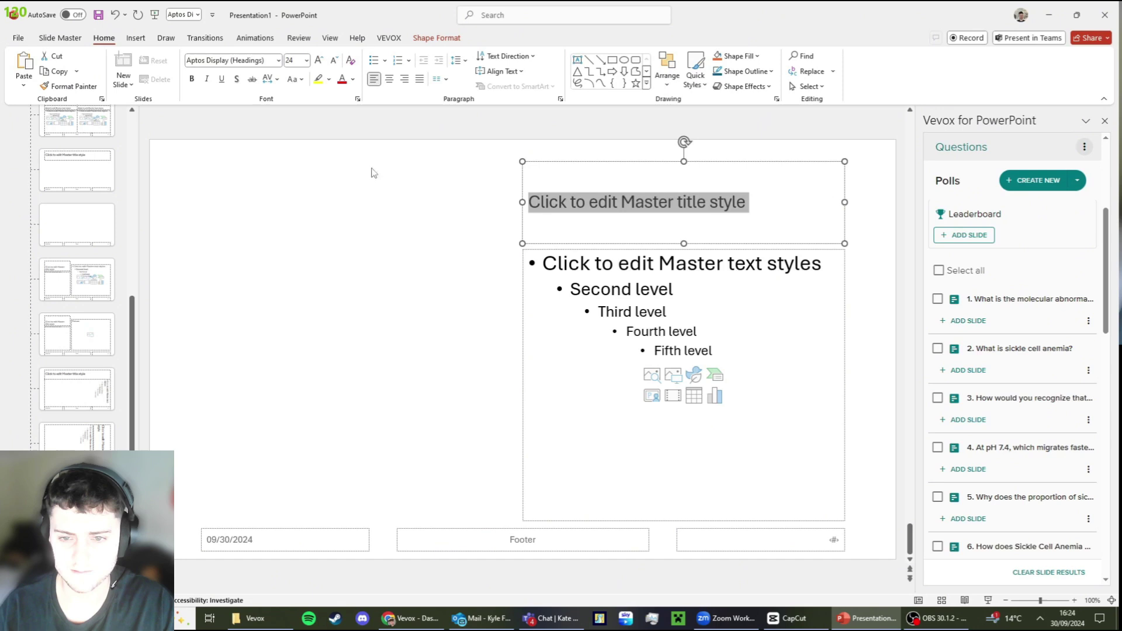
click(345, 168)
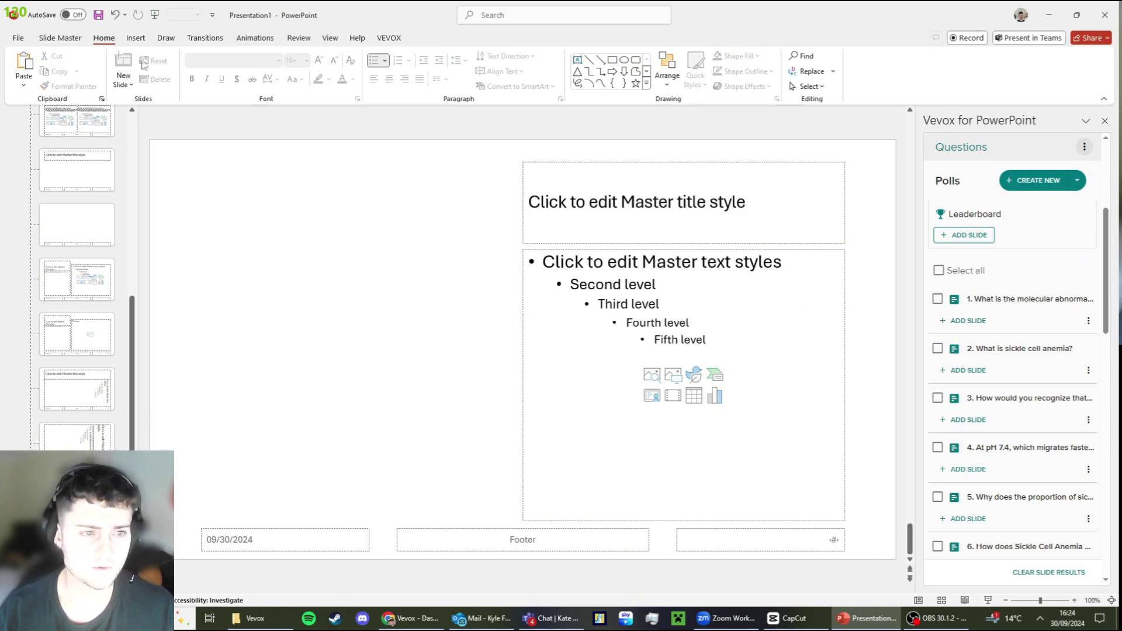
Close Master View and shrink slide 4's first answer option to 14 pt
click(59, 40)
click(494, 70)
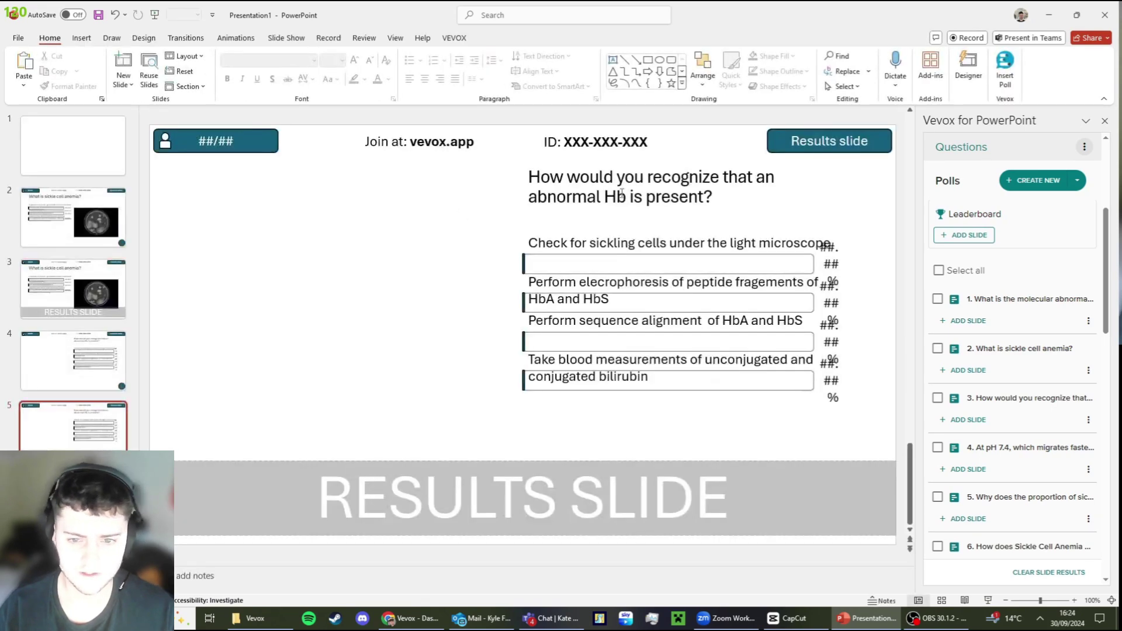
scroll(786, 309, up, 2)
click(609, 245)
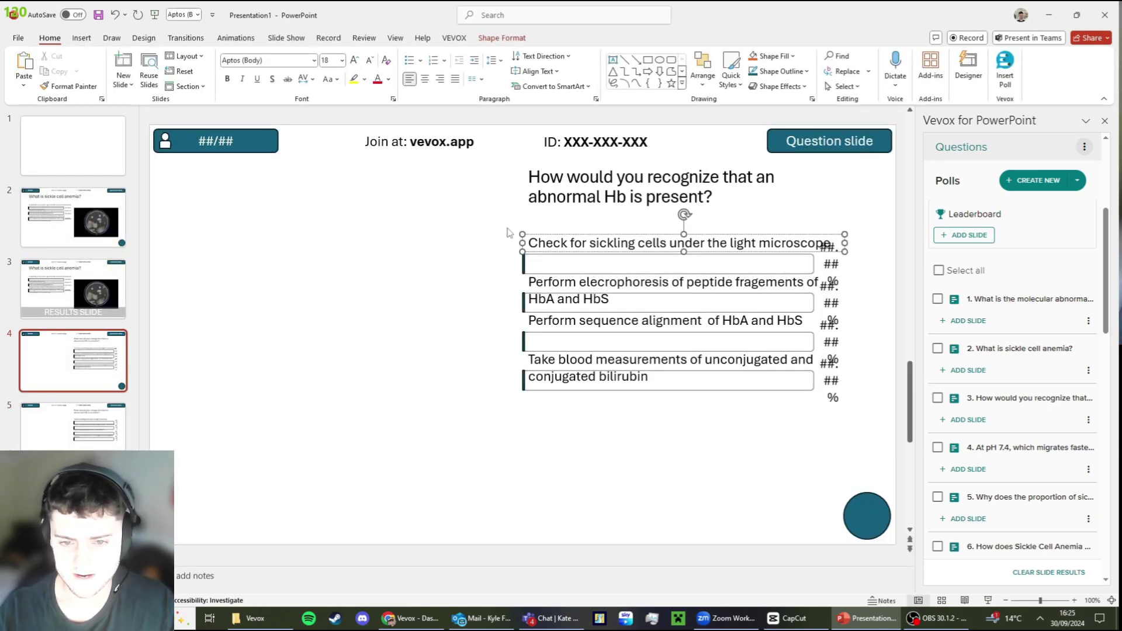
drag(481, 209, 906, 433)
click(606, 250)
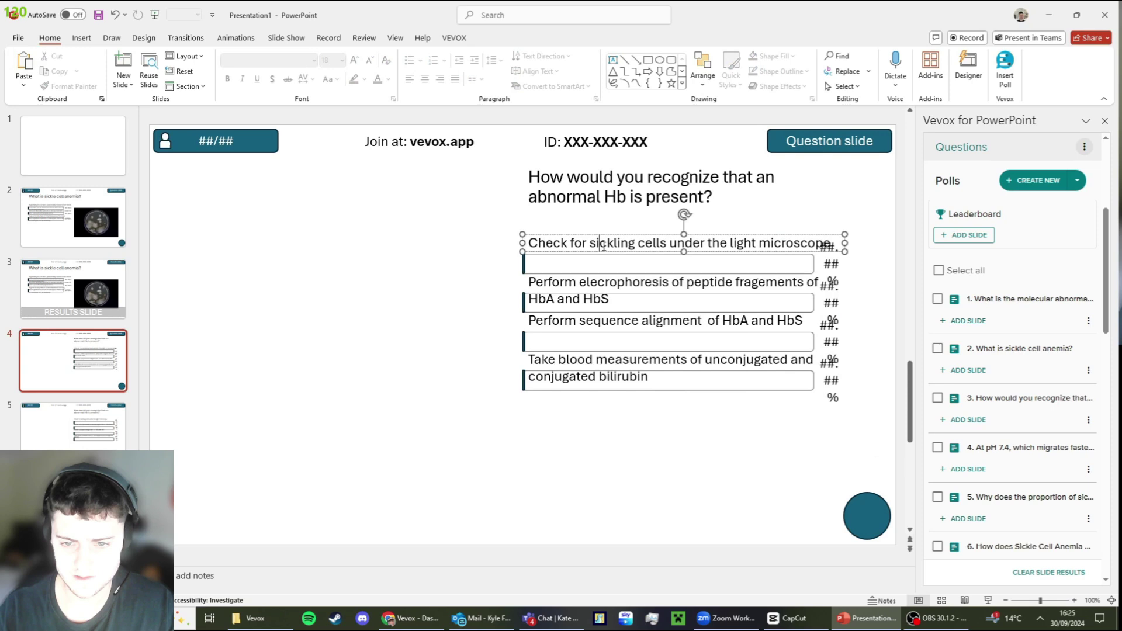
triple_click(605, 251)
click(369, 61)
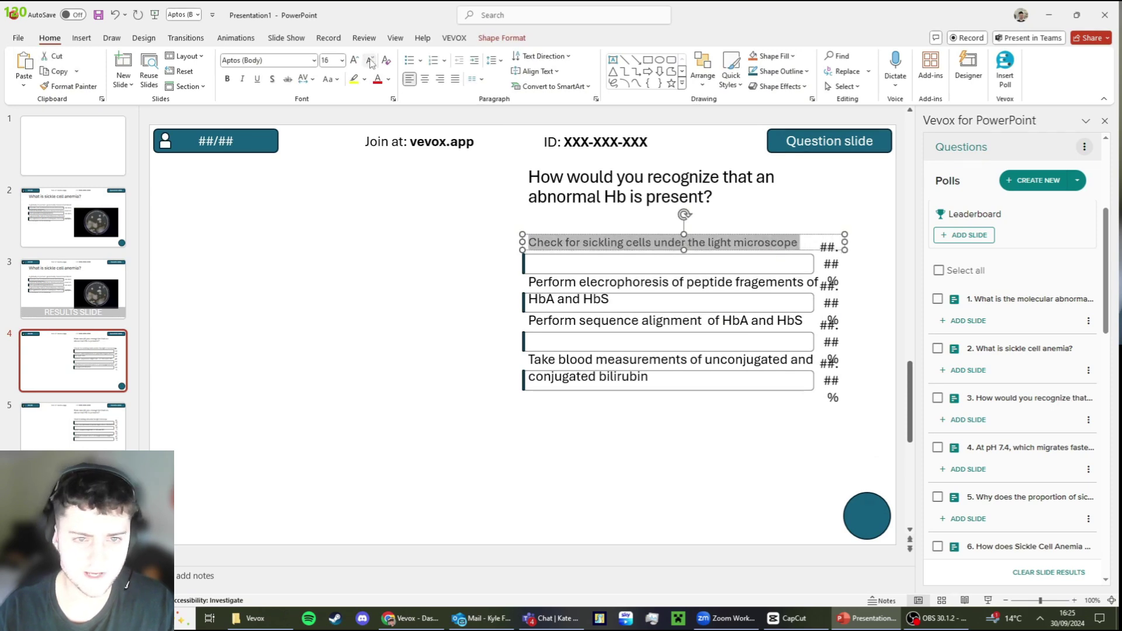
click(370, 60)
click(343, 220)
Inspect the answer text box's shortcut options, then delete the abnormal Hb question slide
click(583, 236)
click(564, 241)
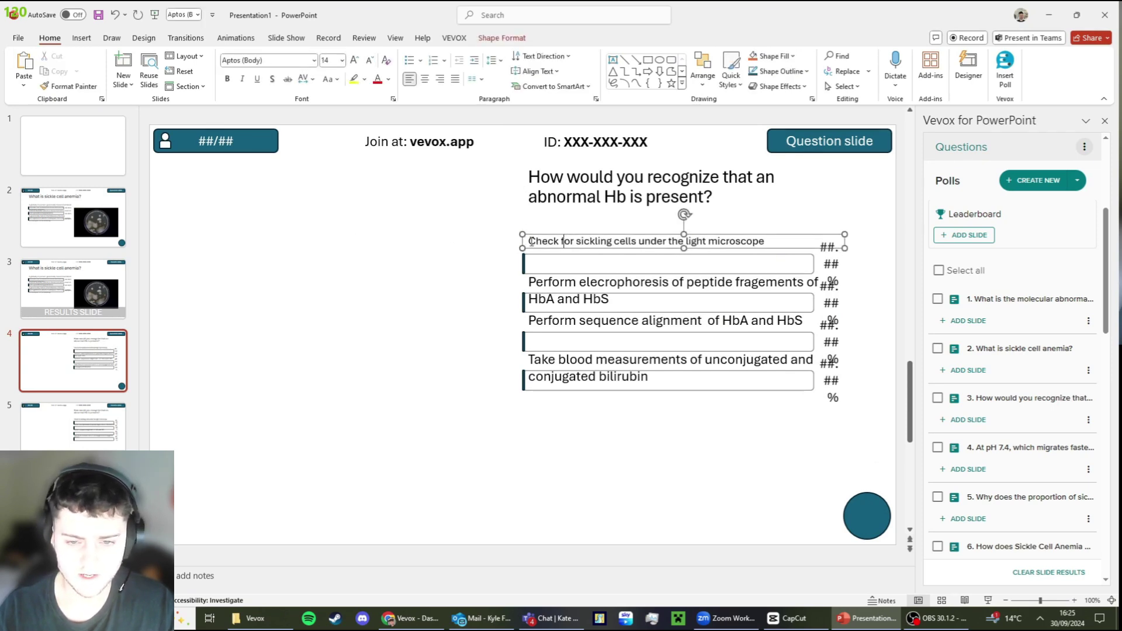
click(524, 243)
right_click(524, 242)
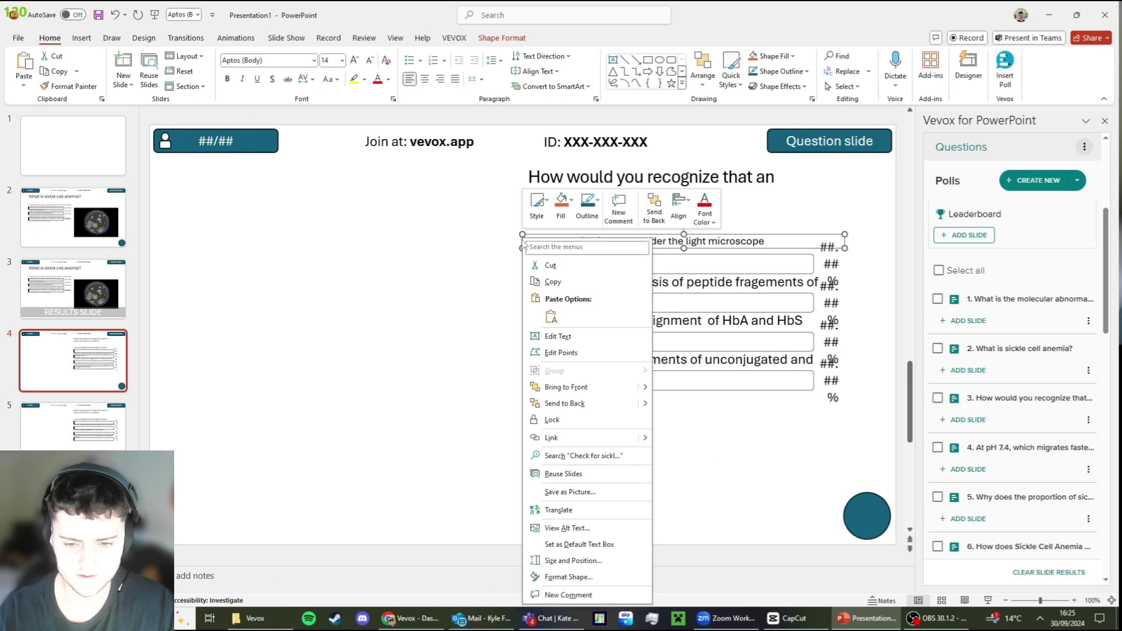
click(578, 544)
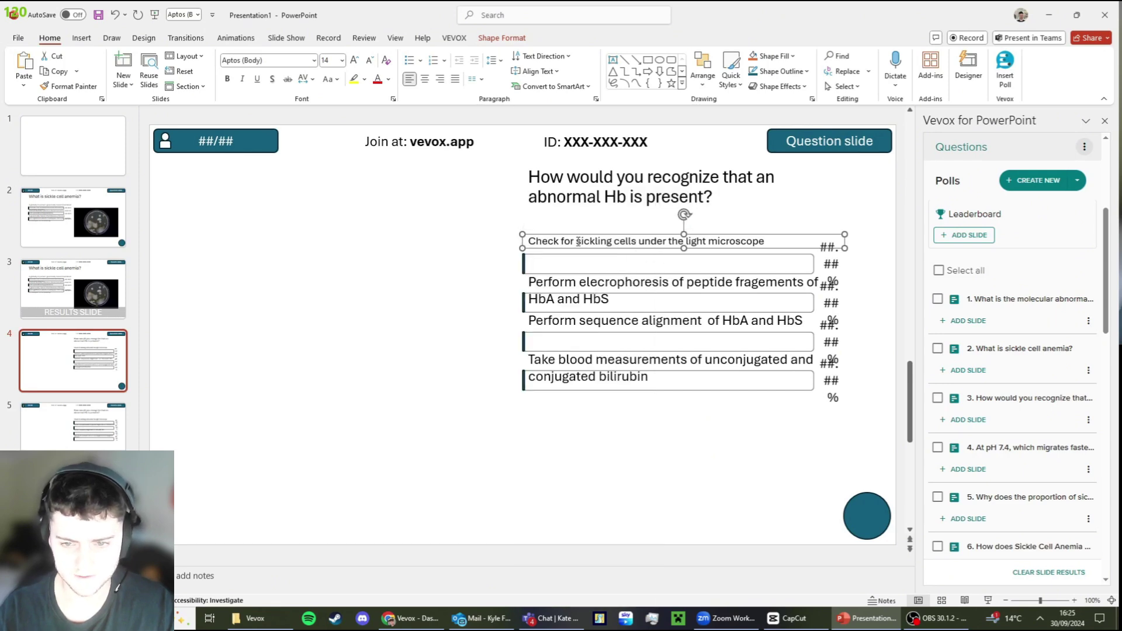
click(467, 262)
click(93, 369)
key(Delete)
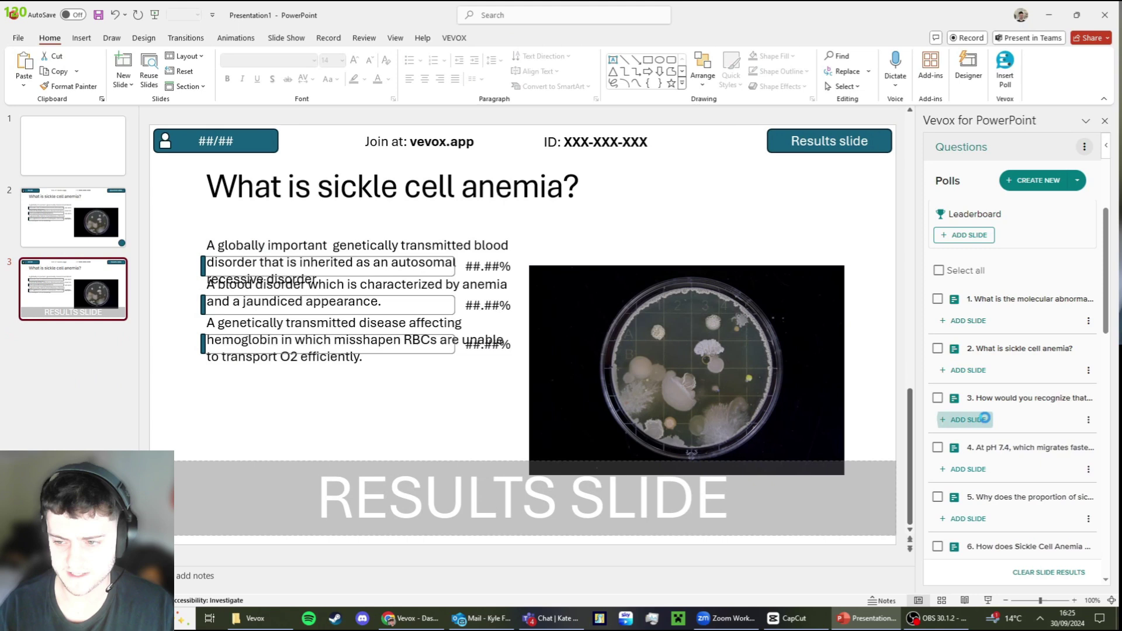
Insert the Vevox results slide for question 3, then scroll back up to slide 4
click(969, 419)
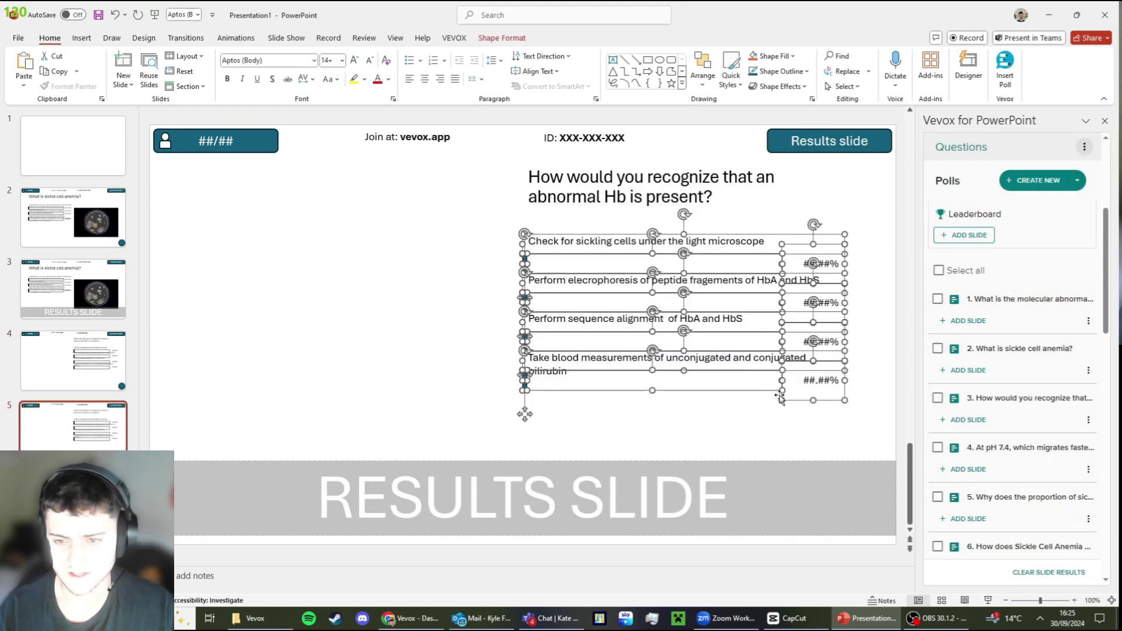
click(742, 431)
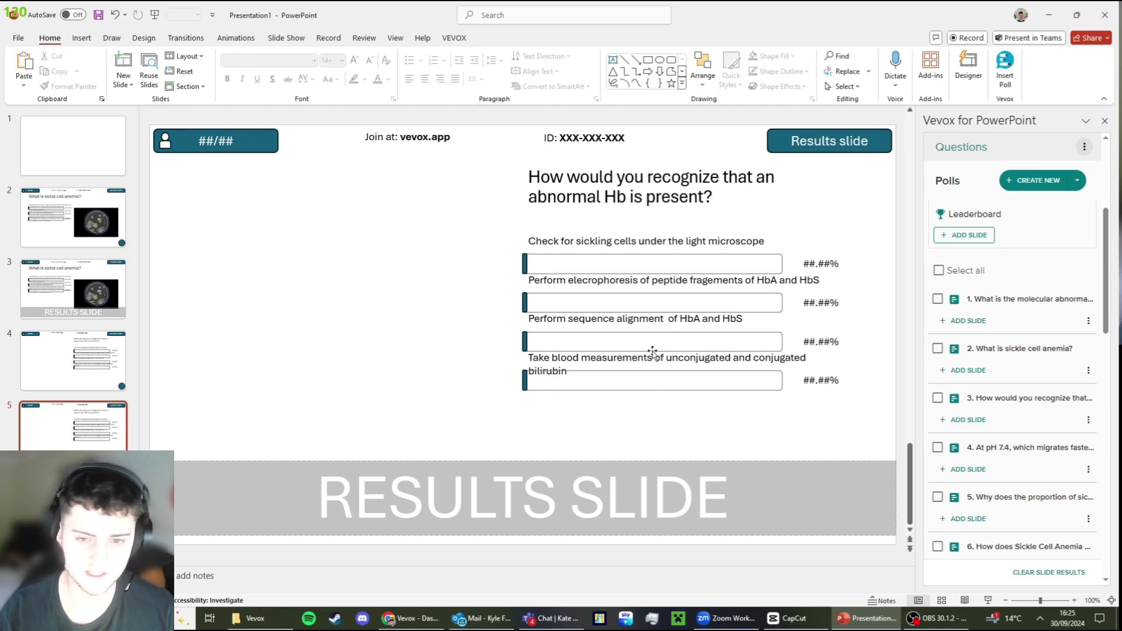
click(743, 199)
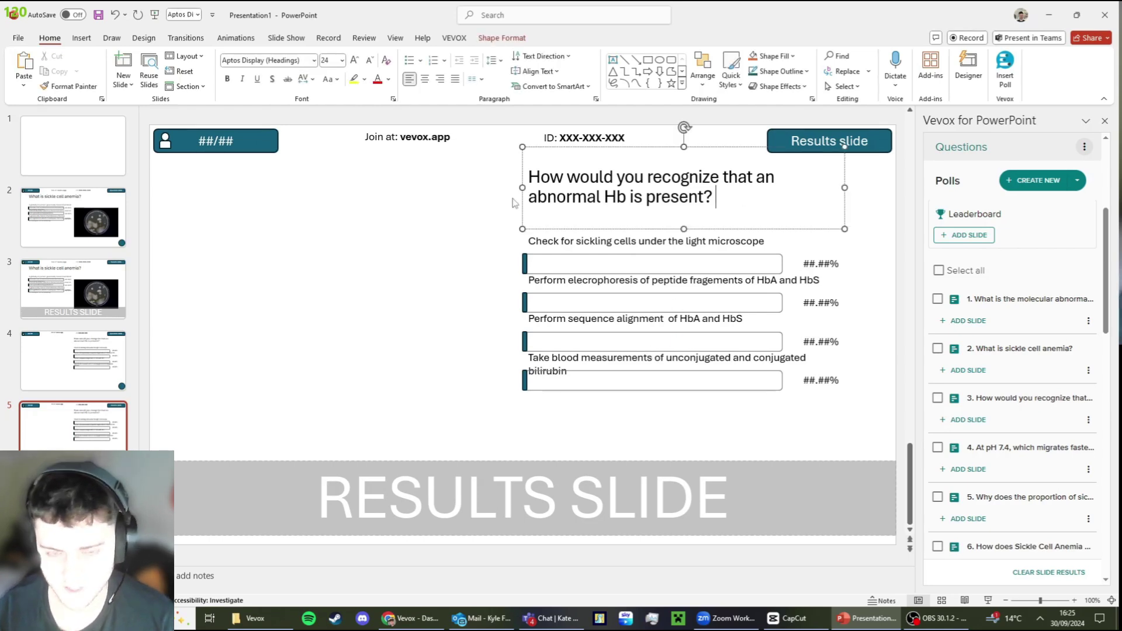
click(494, 184)
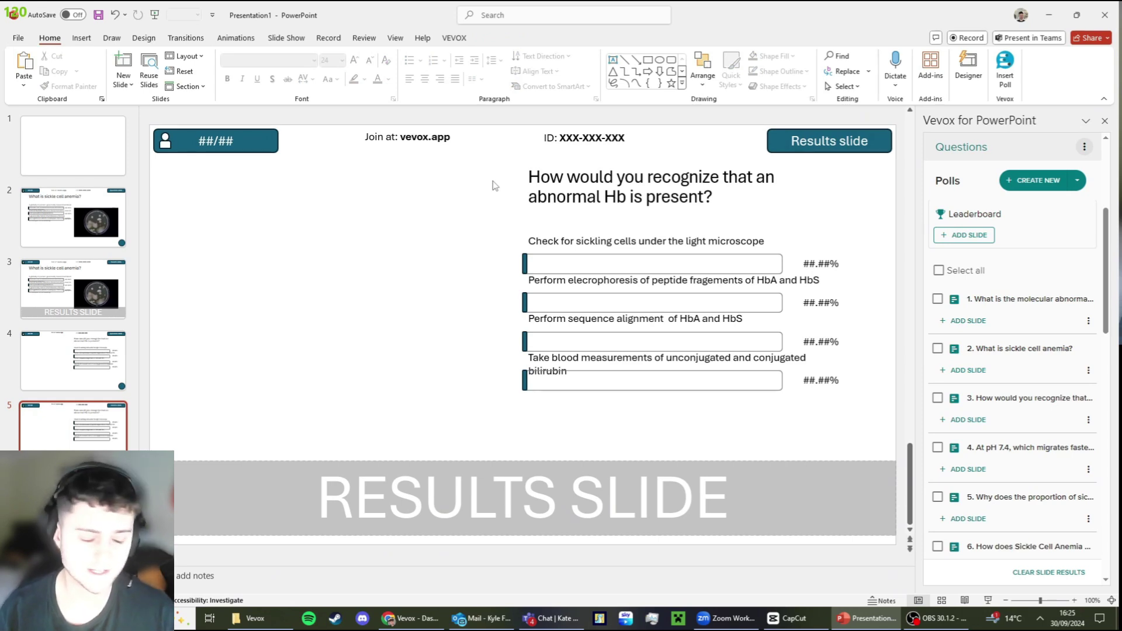
scroll(494, 185, up, 1)
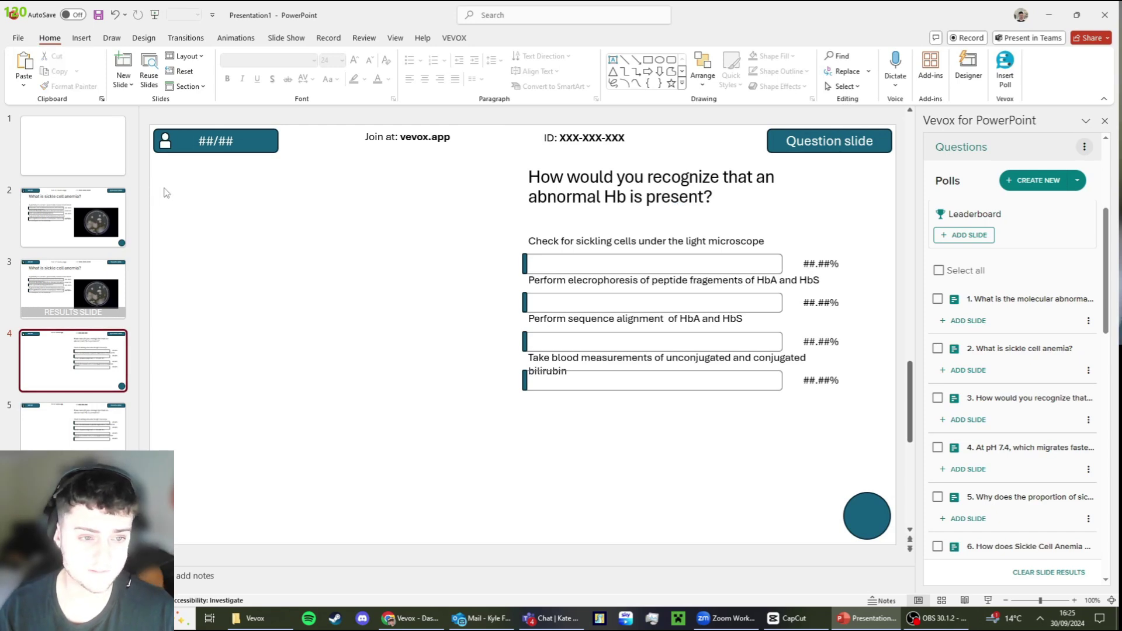
In Slide Master, move the answer placeholder left and the title to the bottom, then review slide 4
drag(156, 178, 517, 494)
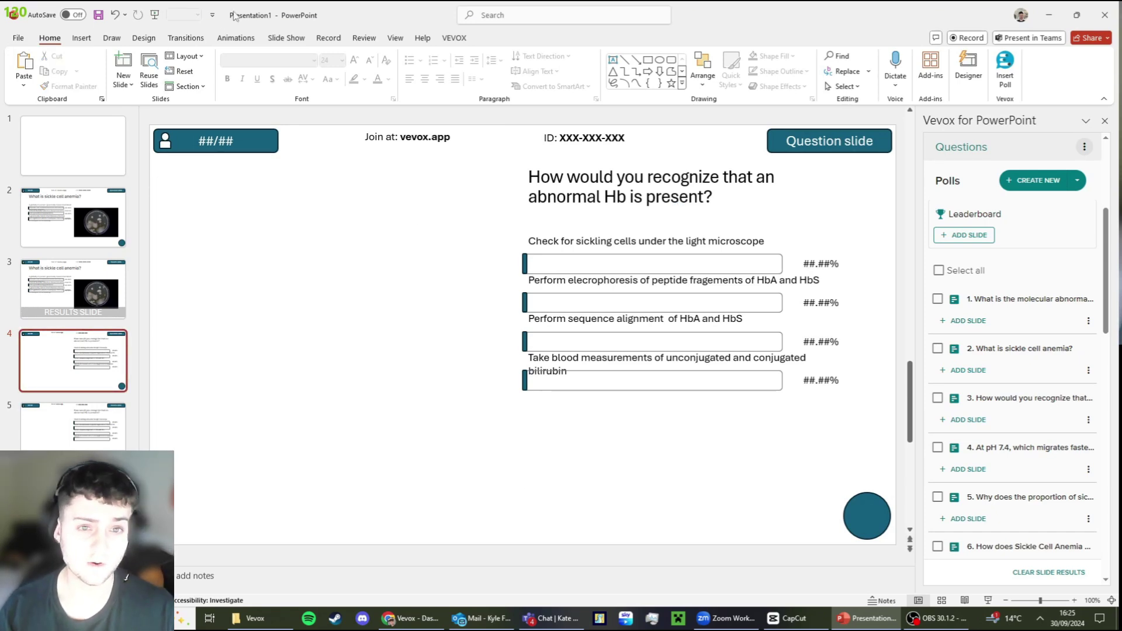
click(396, 38)
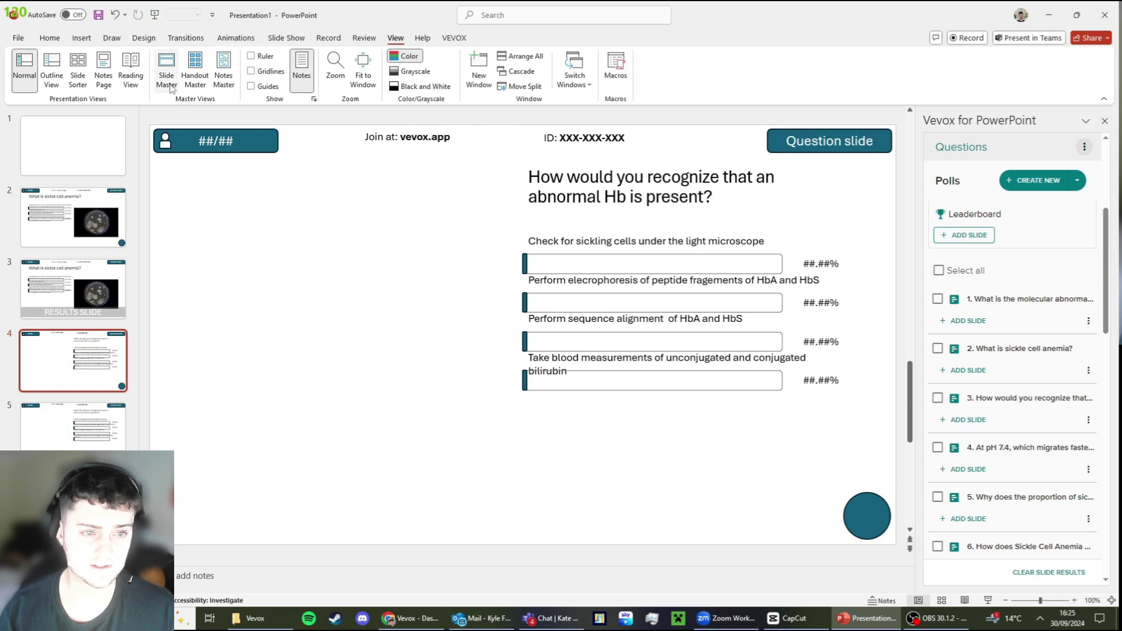
click(166, 70)
drag(528, 317, 175, 316)
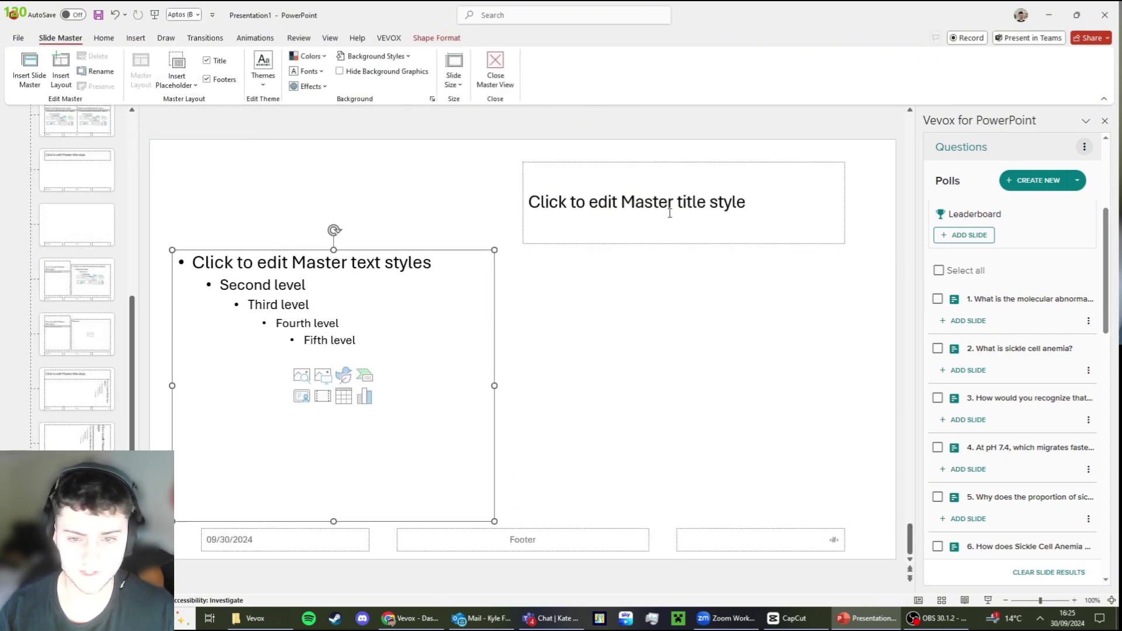
click(687, 246)
drag(688, 250, 683, 520)
click(629, 309)
click(496, 69)
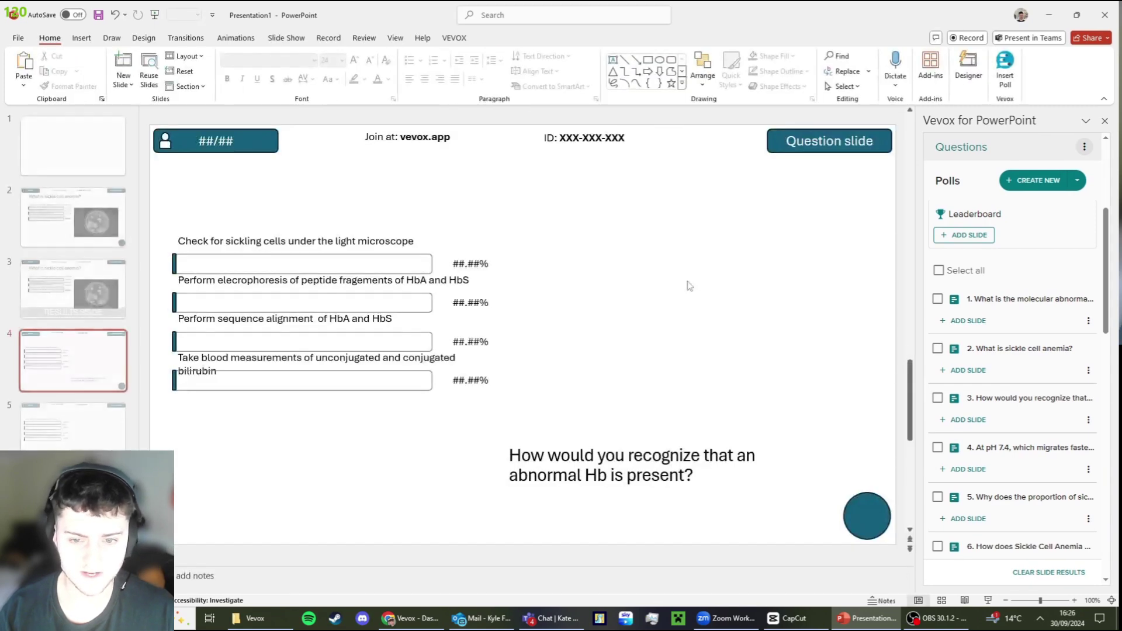
scroll(596, 474, down, 2)
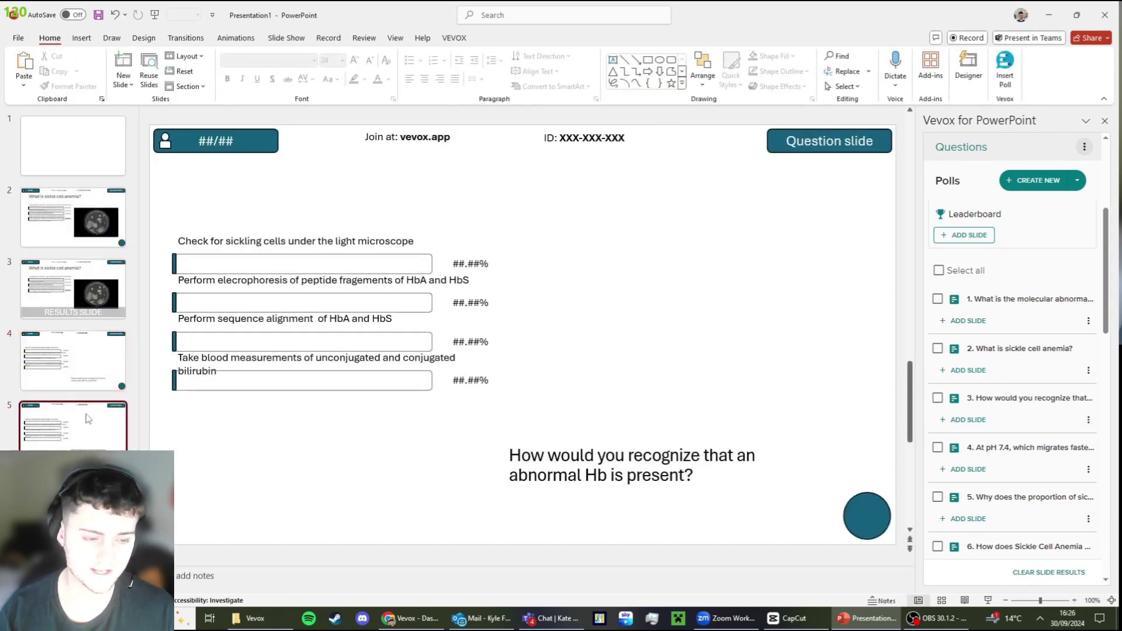
click(88, 387)
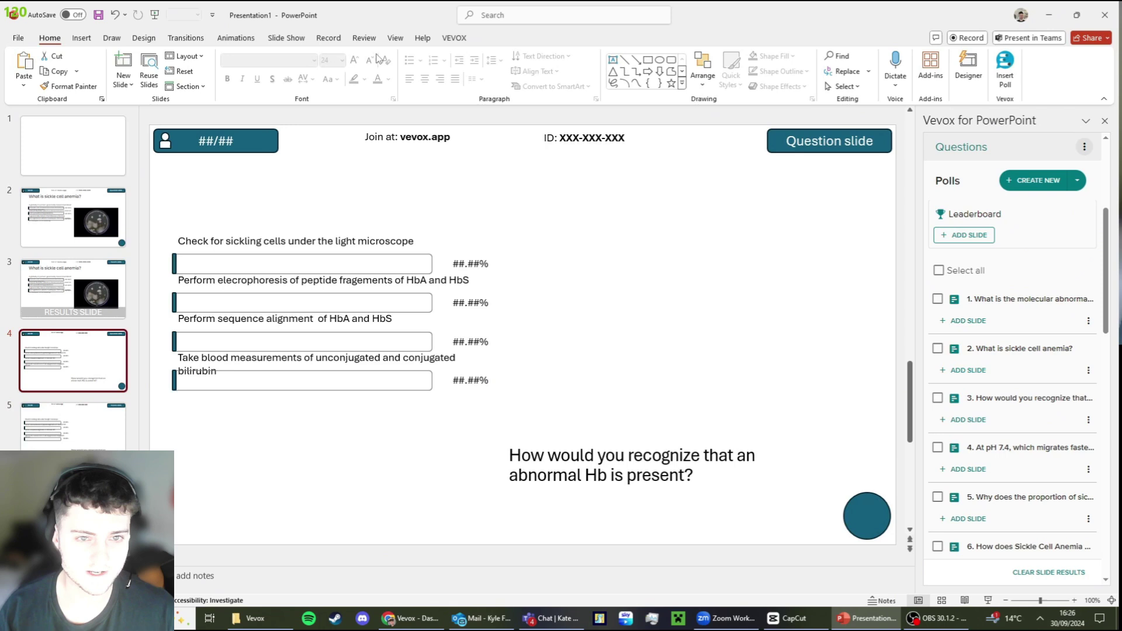
Move the master title placeholder to the top left, then view slide 2
click(395, 39)
click(167, 69)
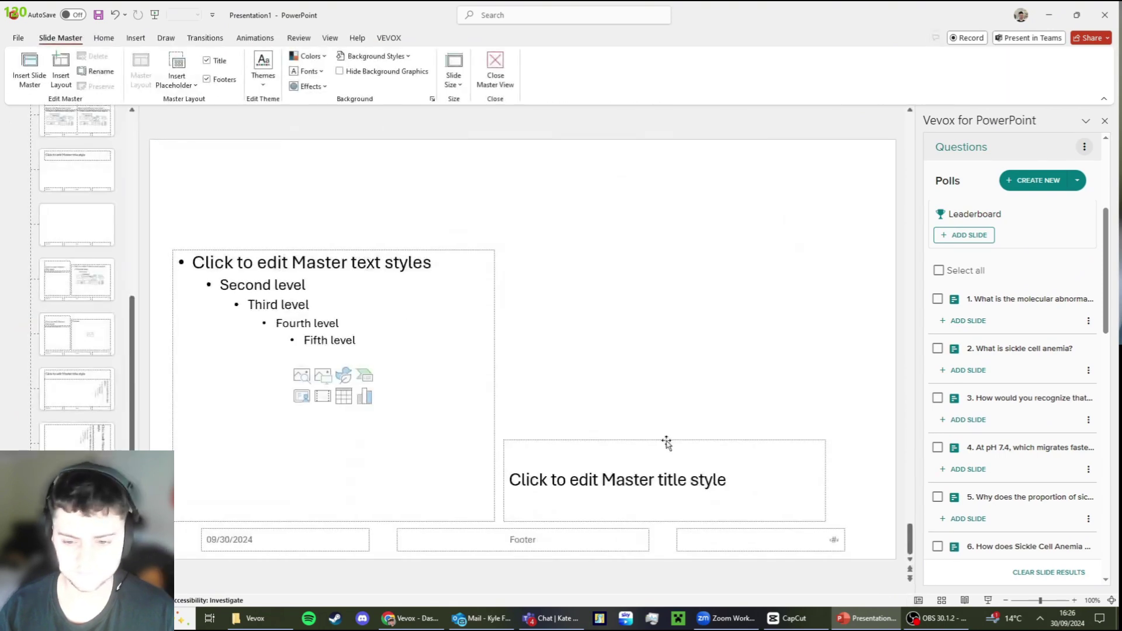
drag(666, 441, 327, 134)
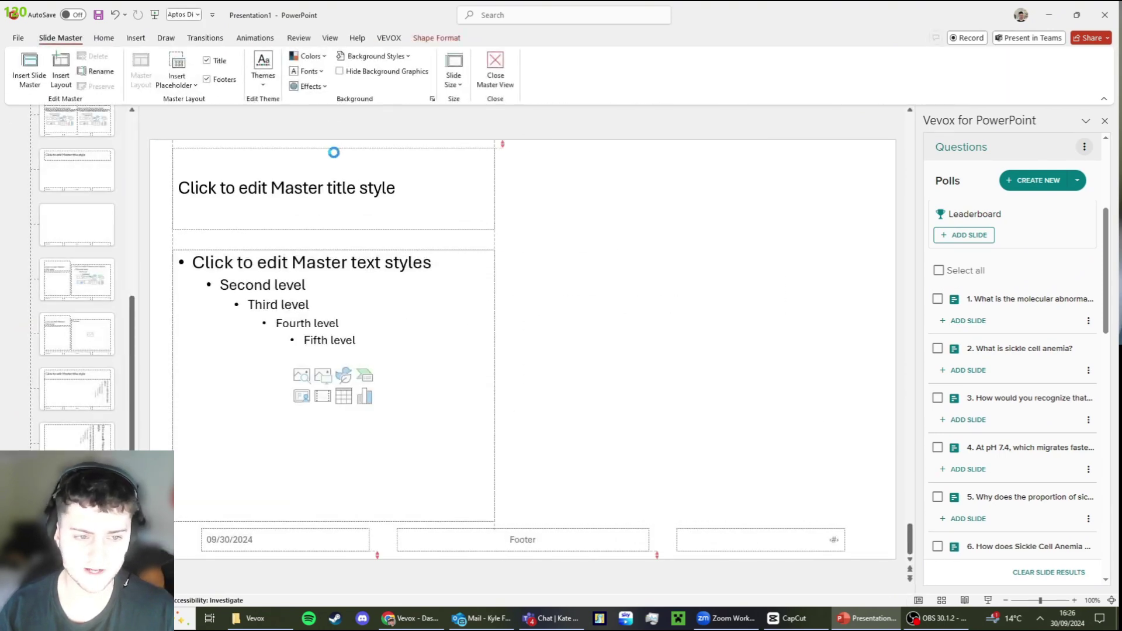
click(495, 70)
click(108, 236)
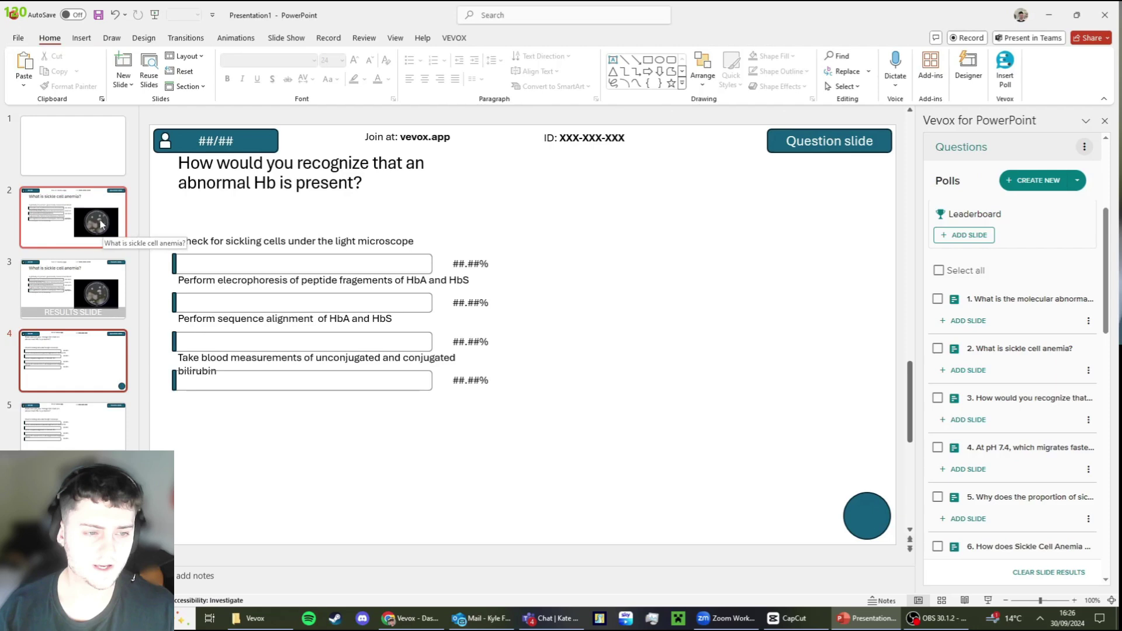
Check the left placeholder in Slide Master, then select slide 2's answer boxes and petri-dish picture
click(396, 37)
click(167, 69)
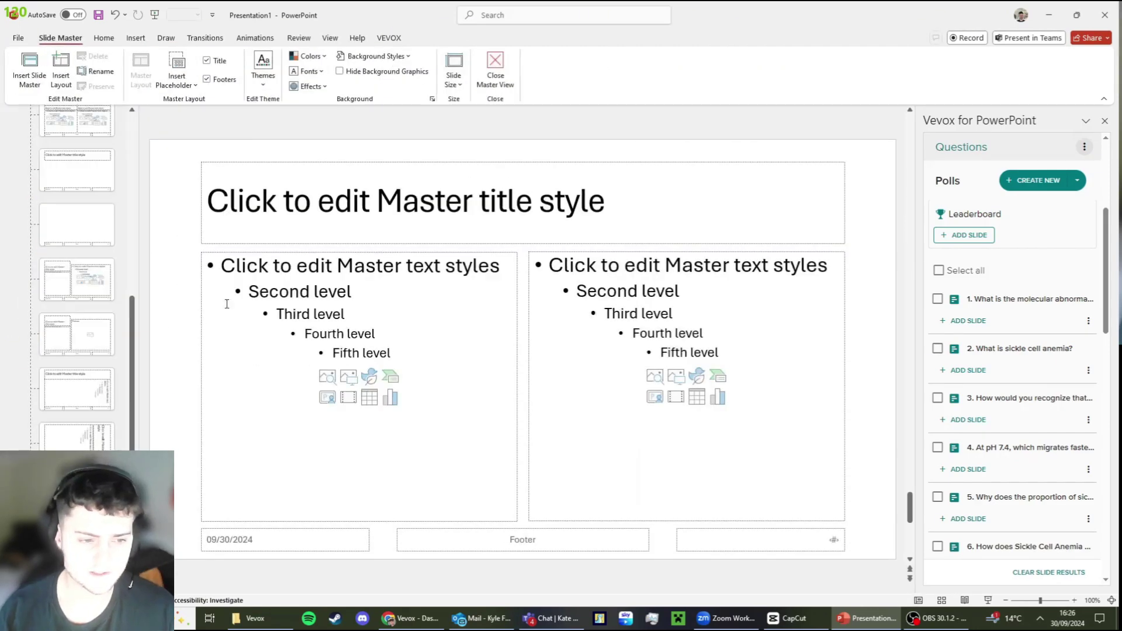
click(497, 254)
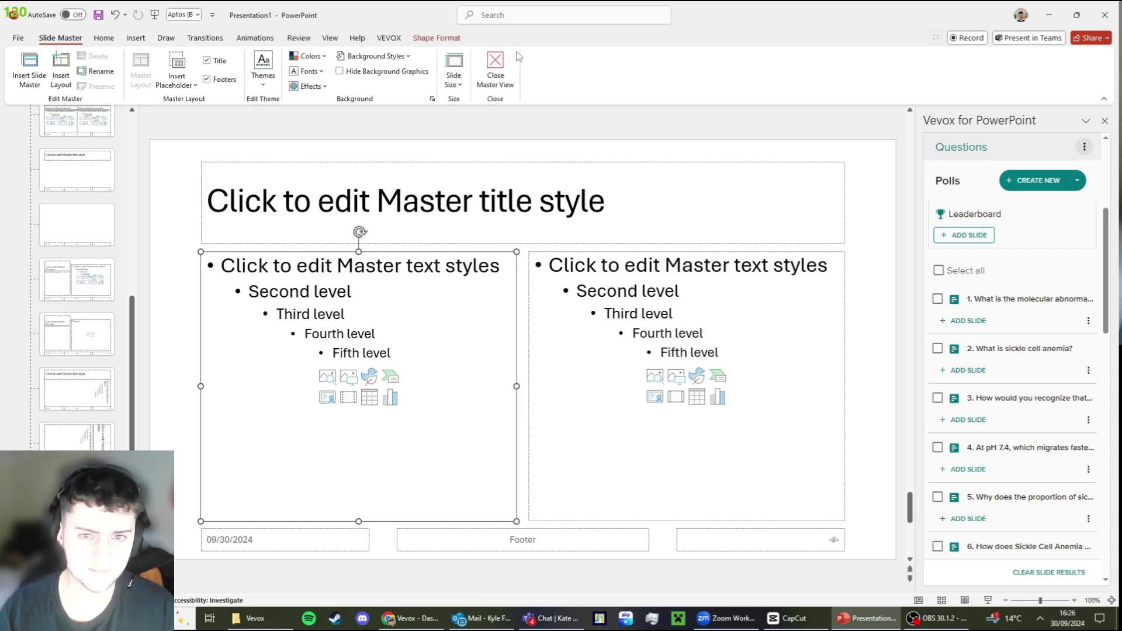
click(495, 70)
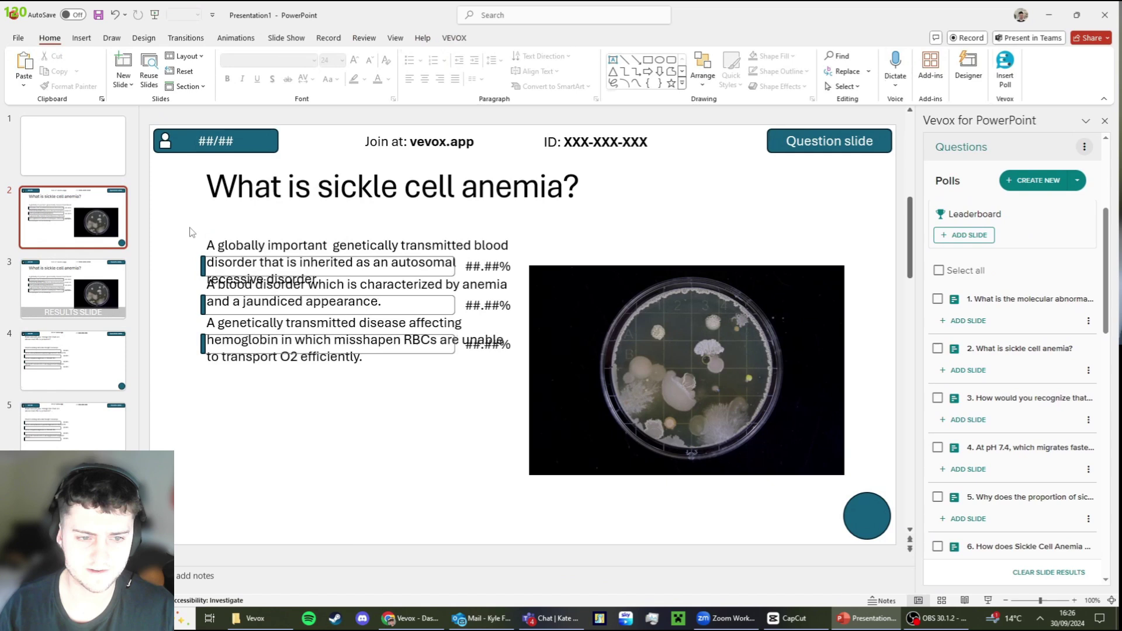
drag(189, 232, 518, 477)
click(840, 251)
click(818, 304)
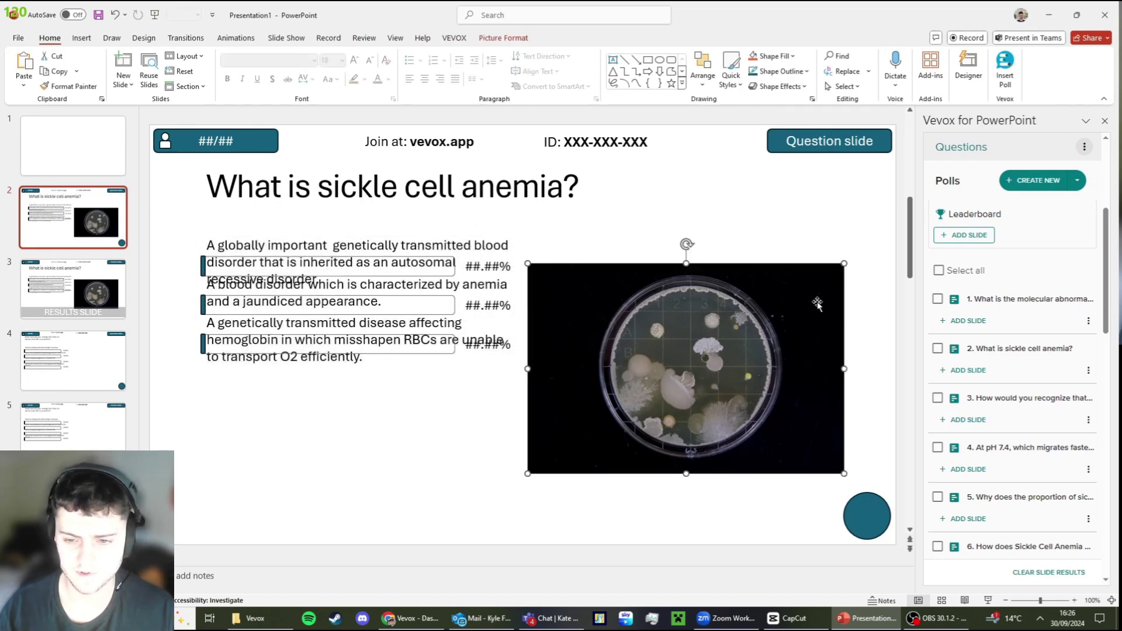
Shrink the right placeholder into the lower-right corner and widen the left answer placeholder
click(395, 39)
click(172, 71)
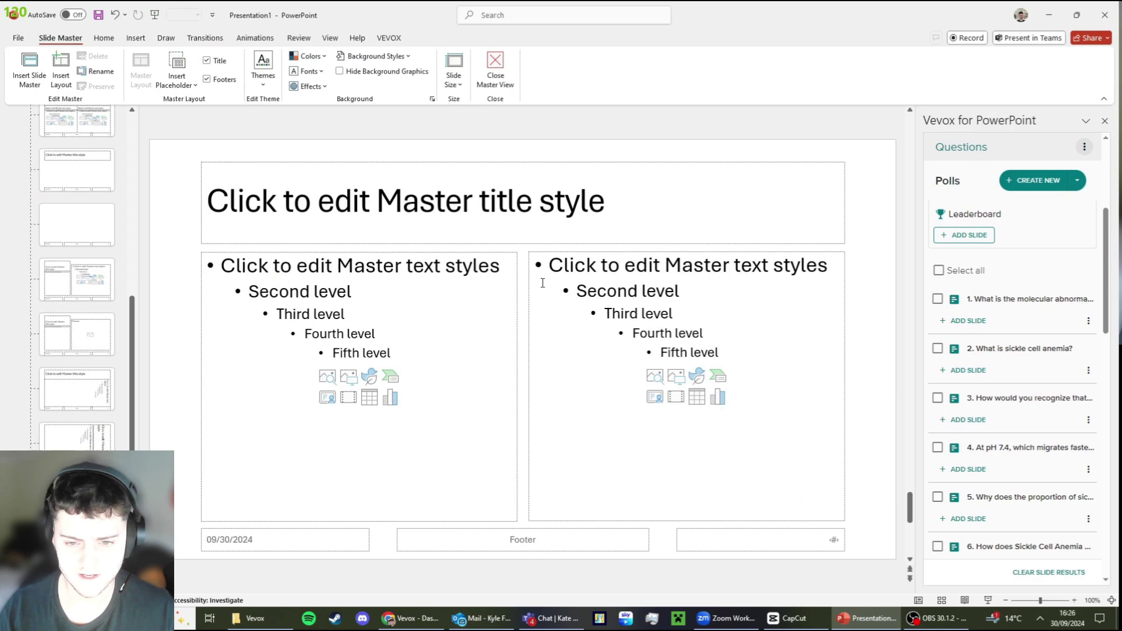
click(543, 283)
click(530, 252)
drag(529, 252, 722, 366)
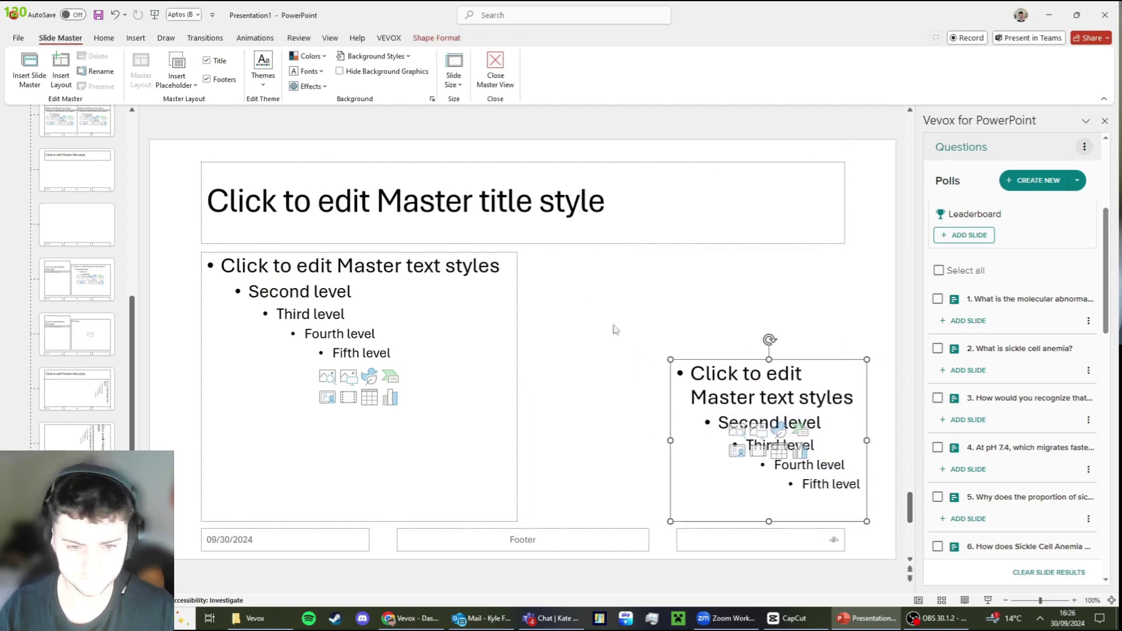
click(504, 355)
drag(517, 386, 657, 409)
click(746, 304)
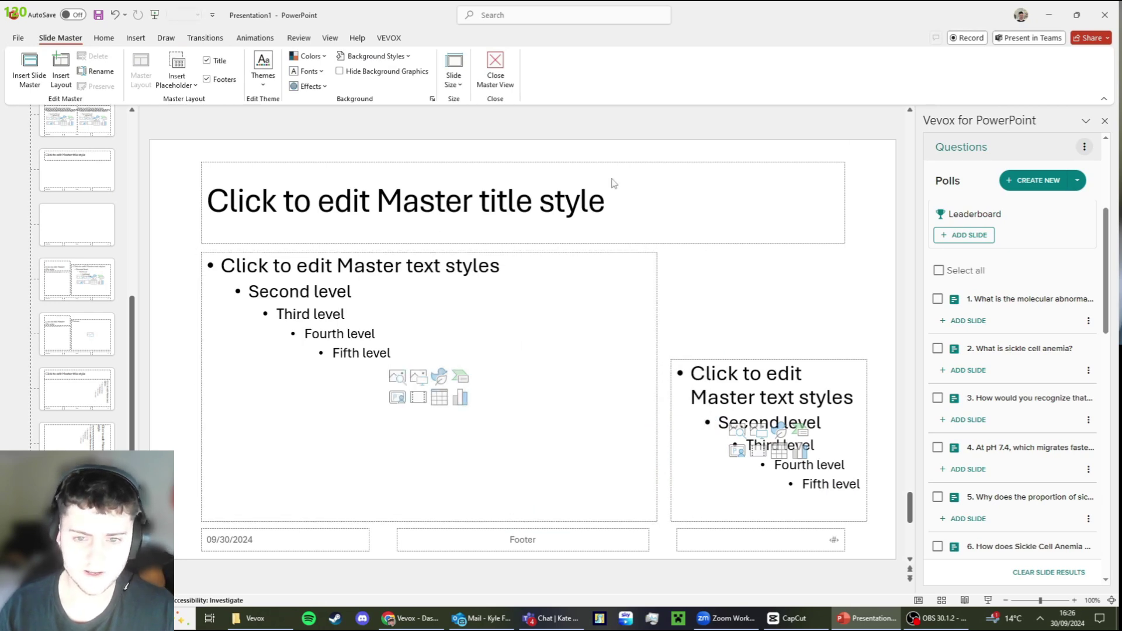
click(228, 162)
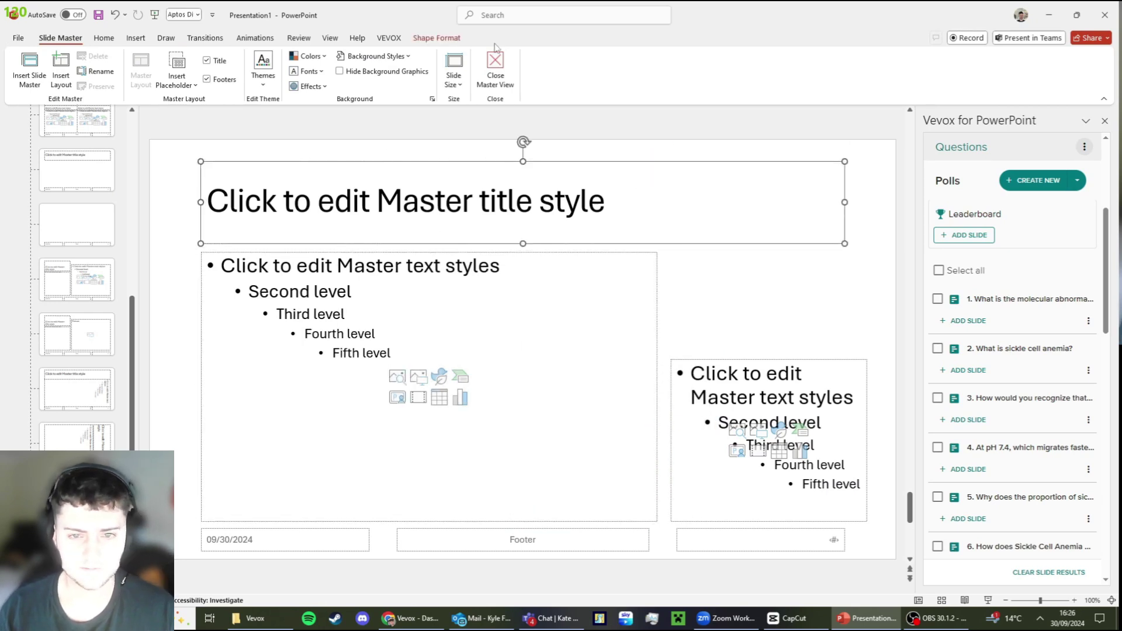
click(494, 67)
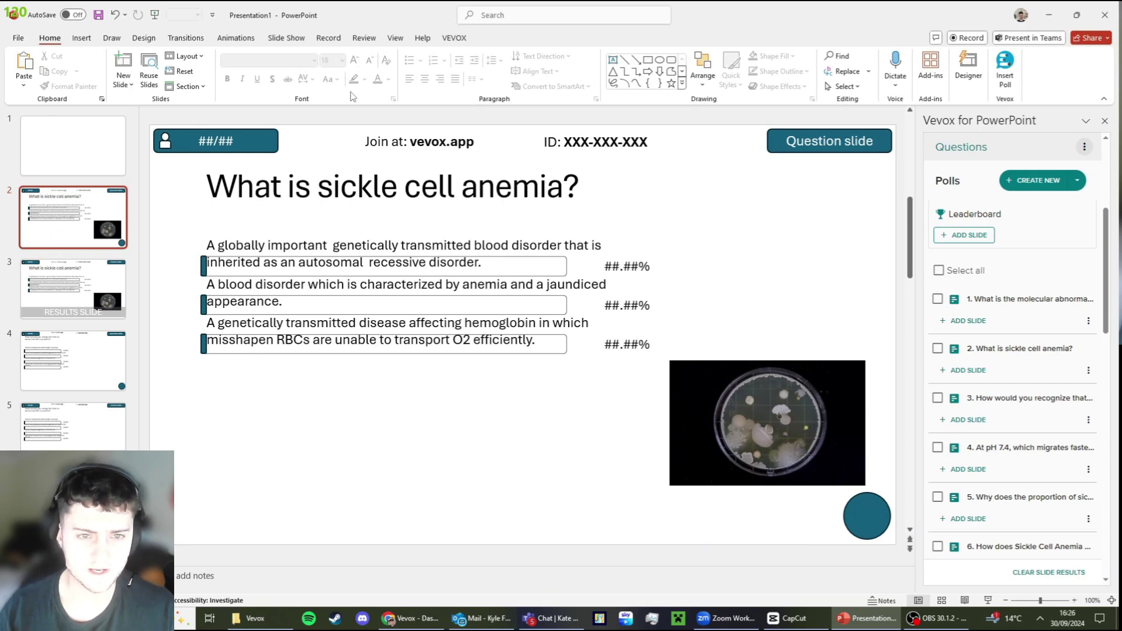
Reduce the master title text from 44 pt to 32 pt, then close Master View
click(395, 37)
click(165, 69)
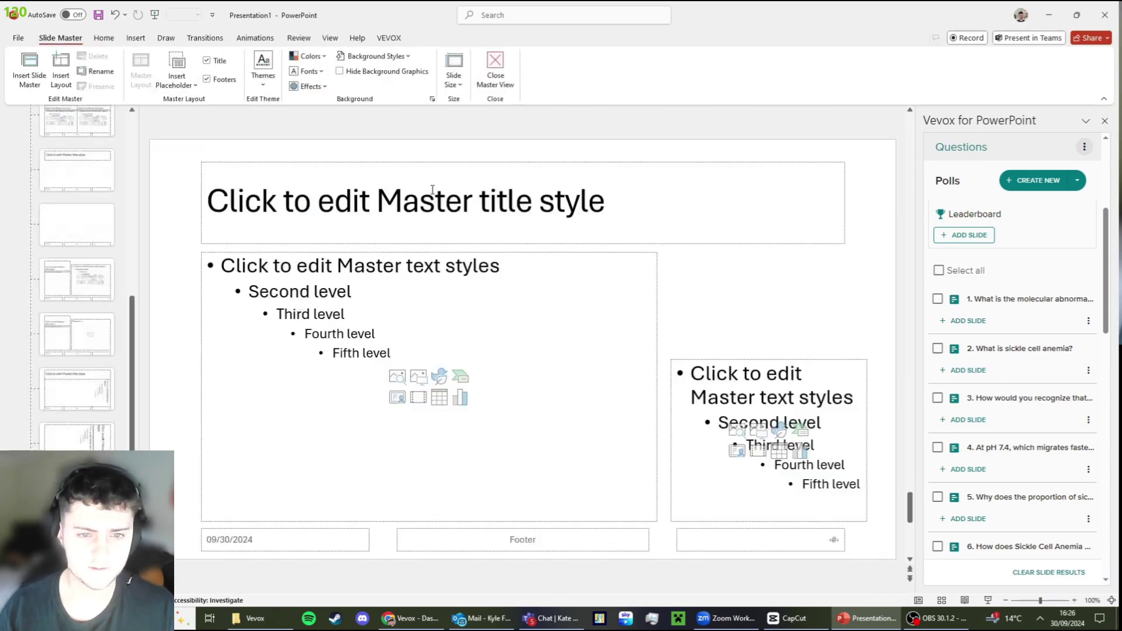
triple_click(605, 204)
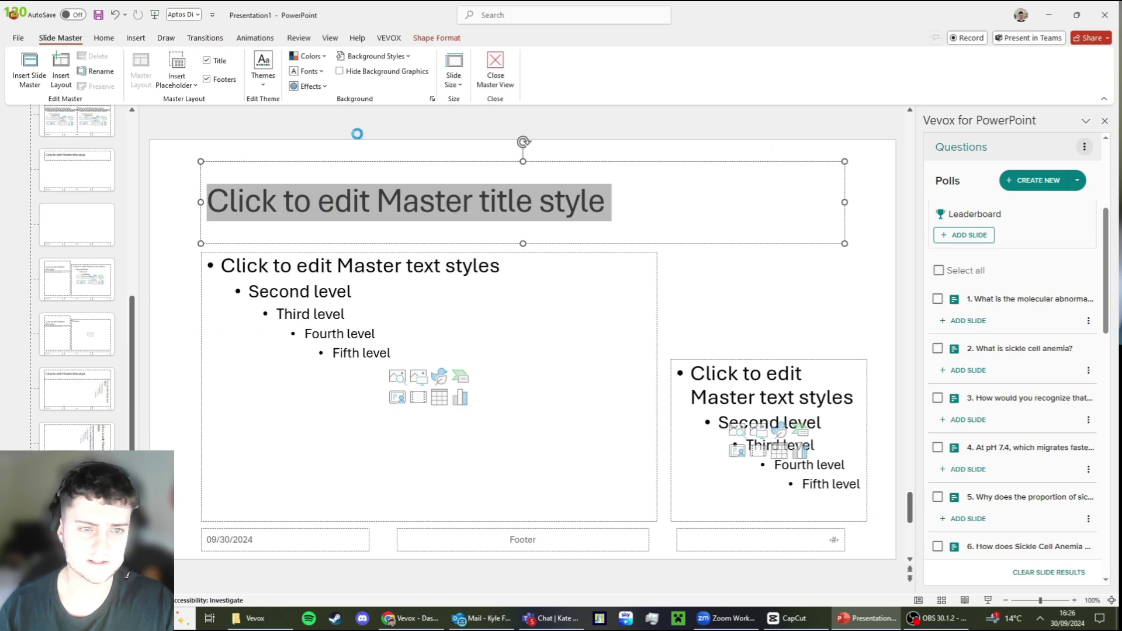
click(104, 38)
click(334, 61)
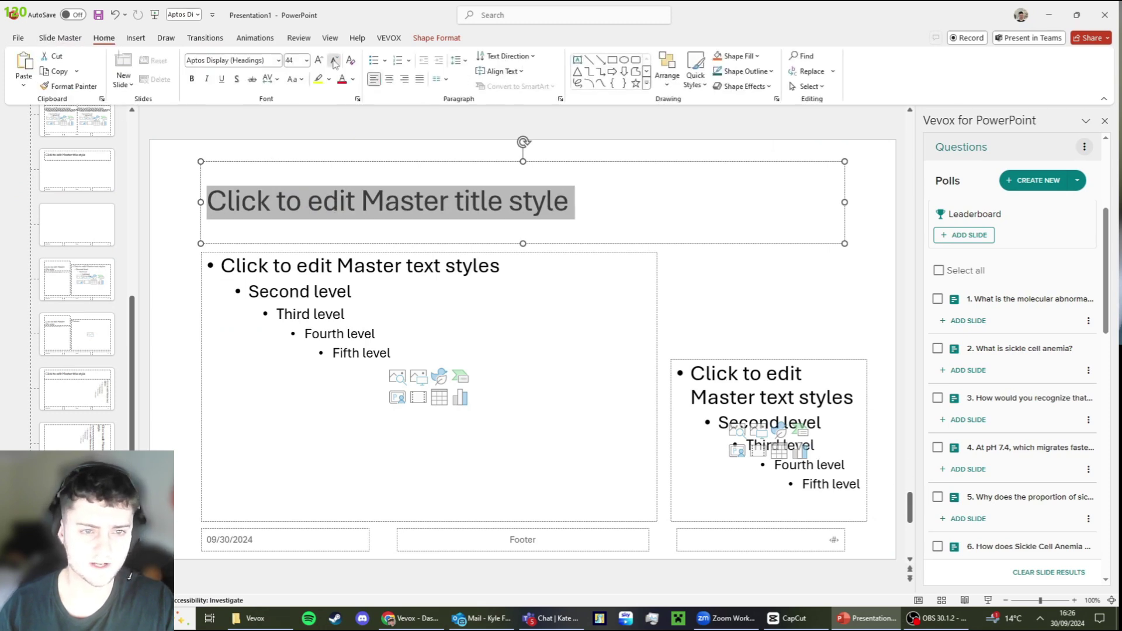
click(334, 60)
click(334, 61)
click(396, 252)
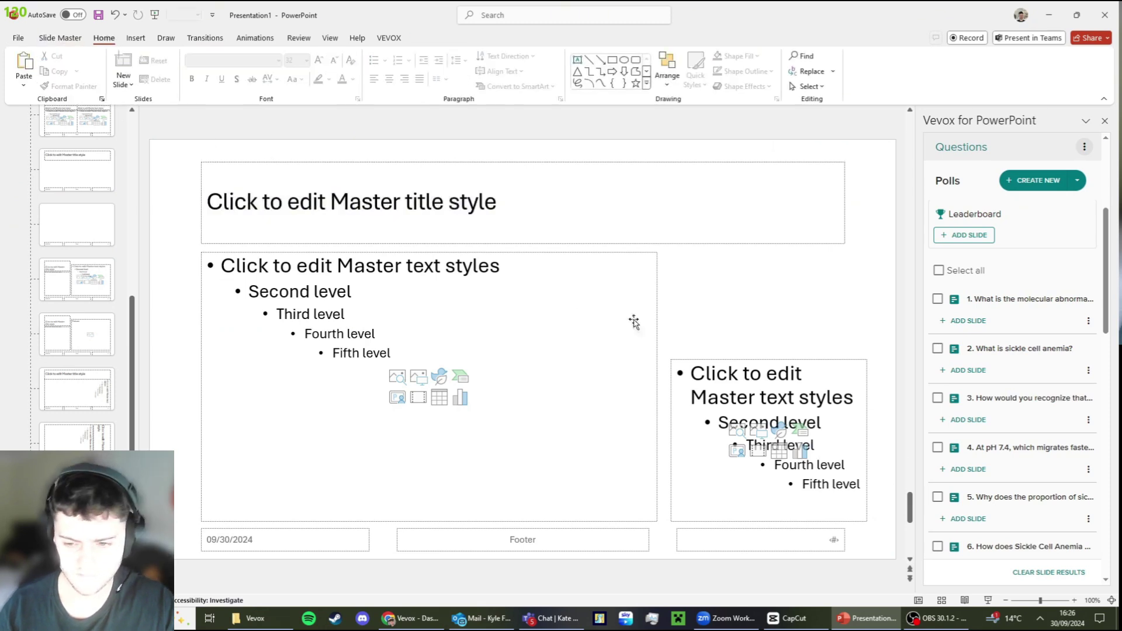
click(60, 38)
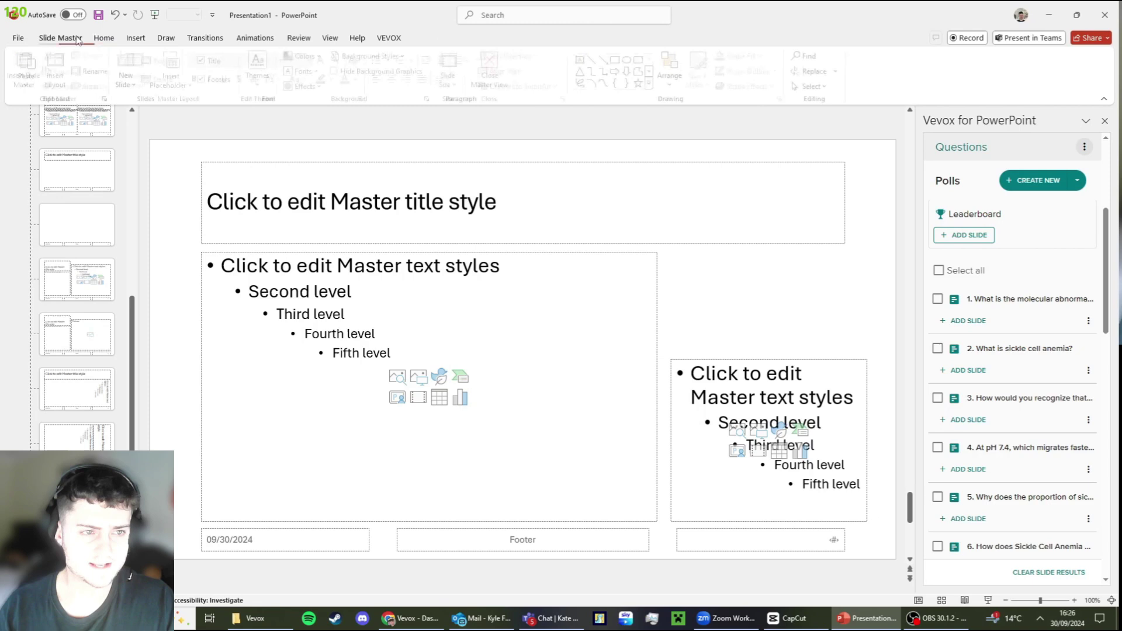
click(494, 71)
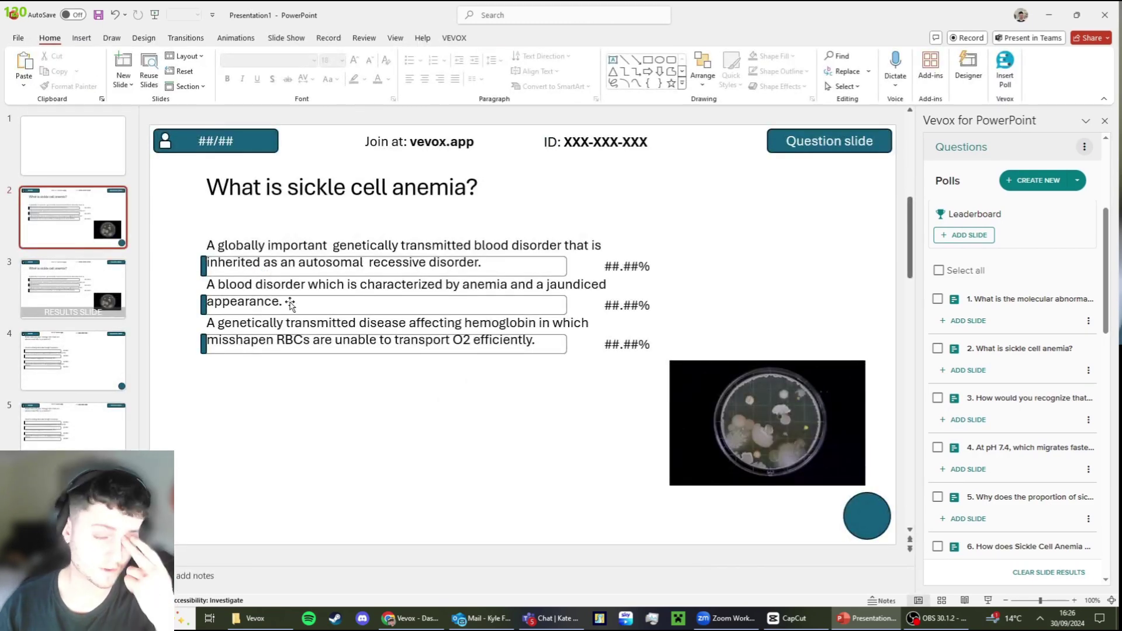
Review slides 4 and 3, then delete the outdated sickle cell anemia slide 2
click(65, 342)
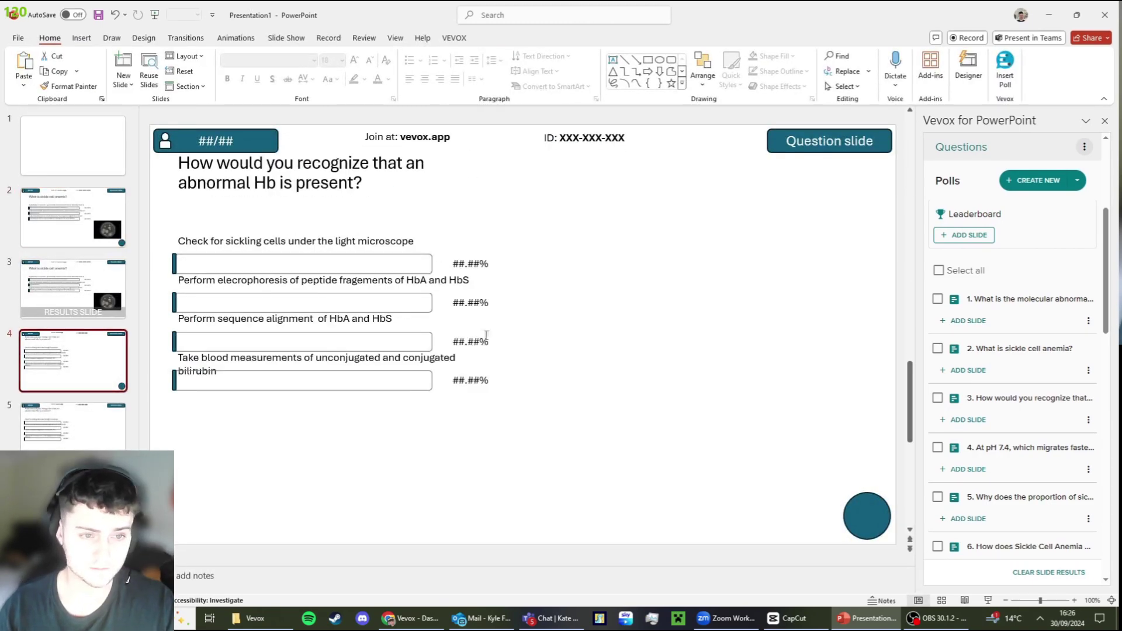
click(65, 266)
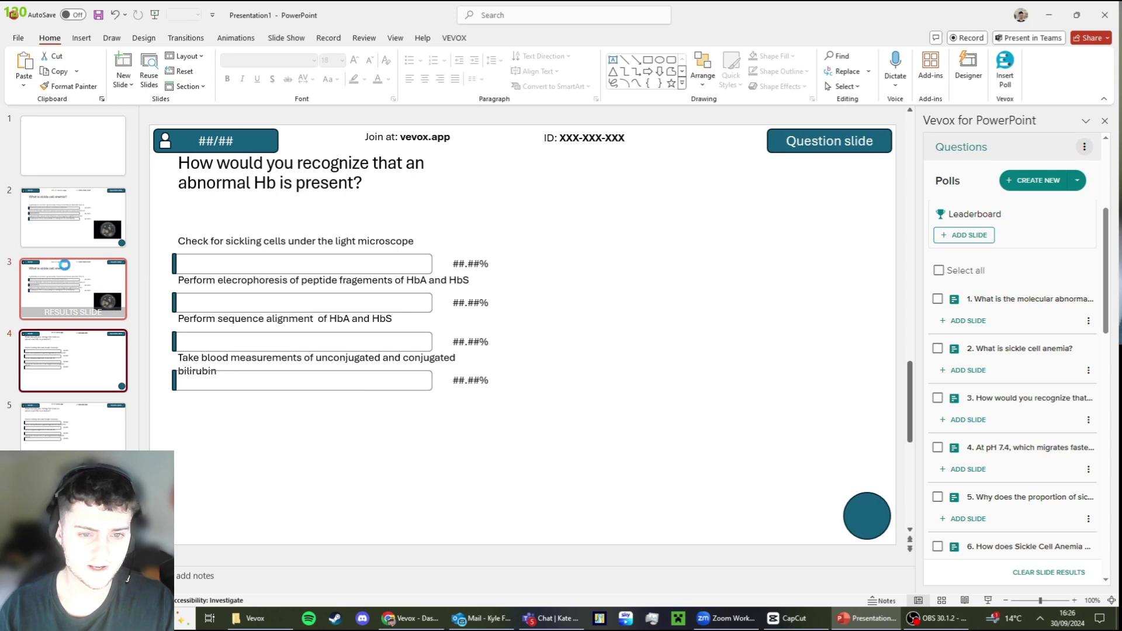
click(69, 230)
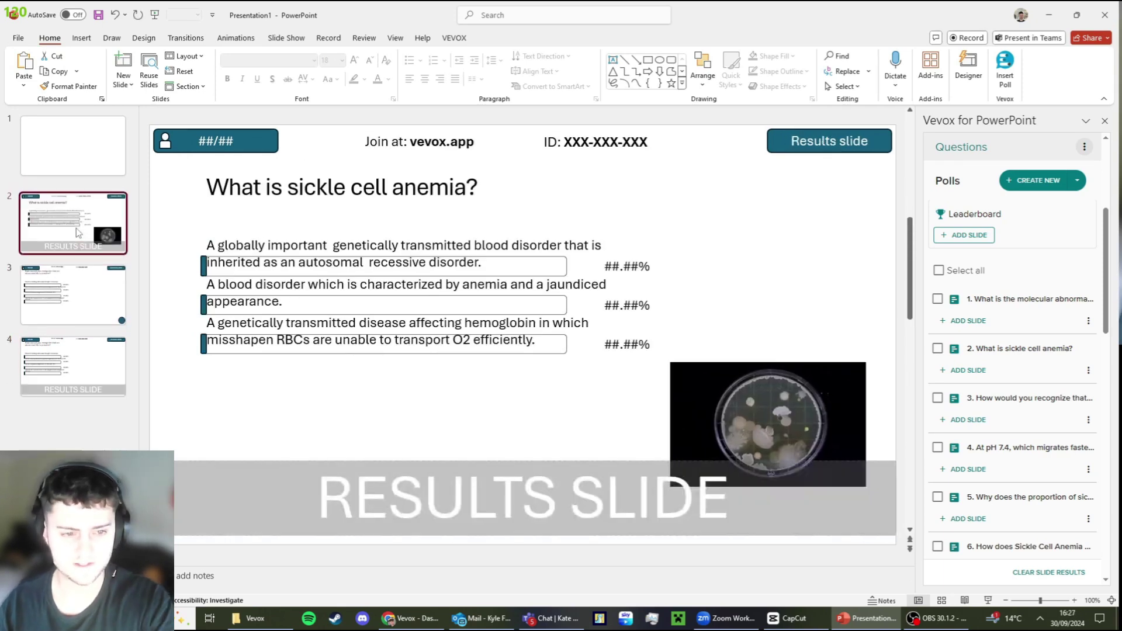
key(Delete)
Add fresh poll 2 question and results slides from the Vevox pane
click(972, 368)
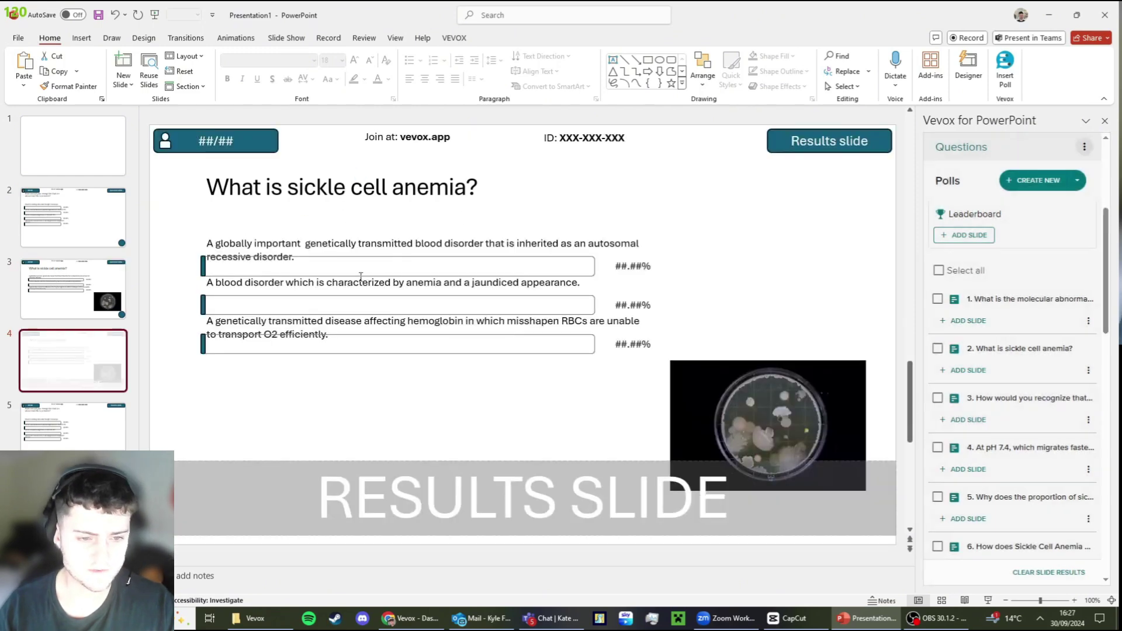
drag(184, 223, 675, 420)
click(515, 388)
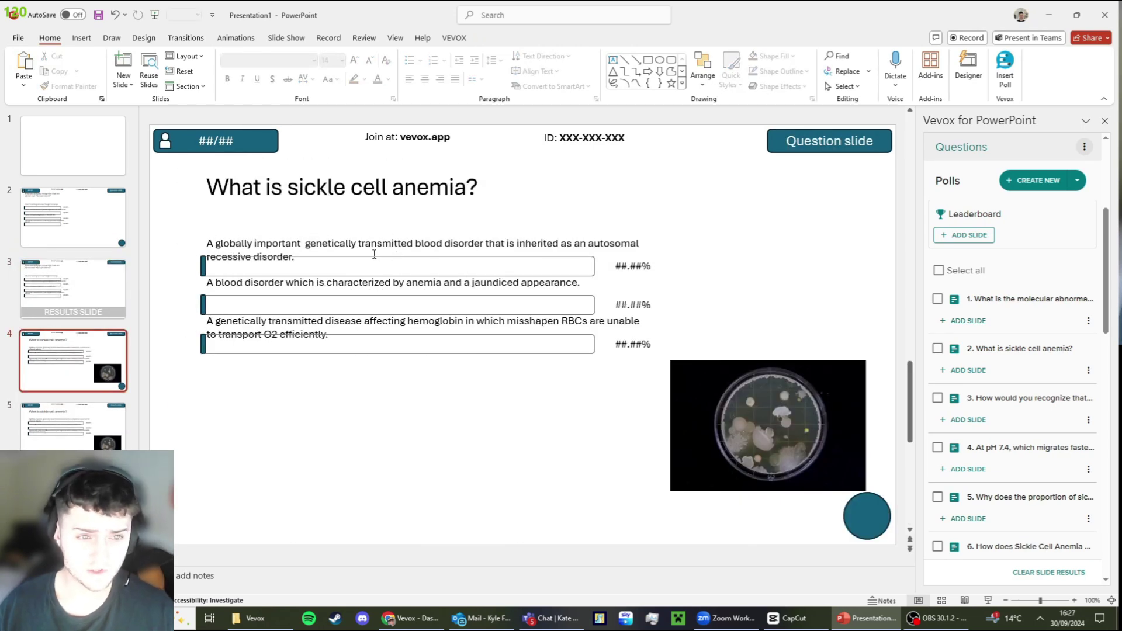
In Slide Master, select the two-content layout and apply the Franklin Gothic font set
click(66, 211)
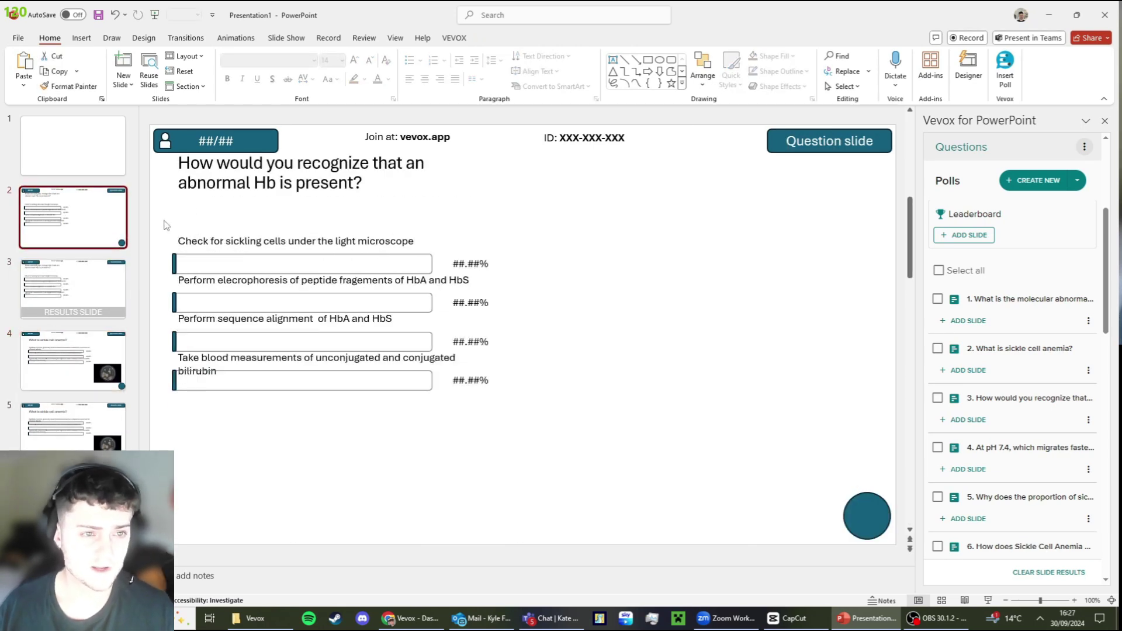
click(395, 37)
click(167, 69)
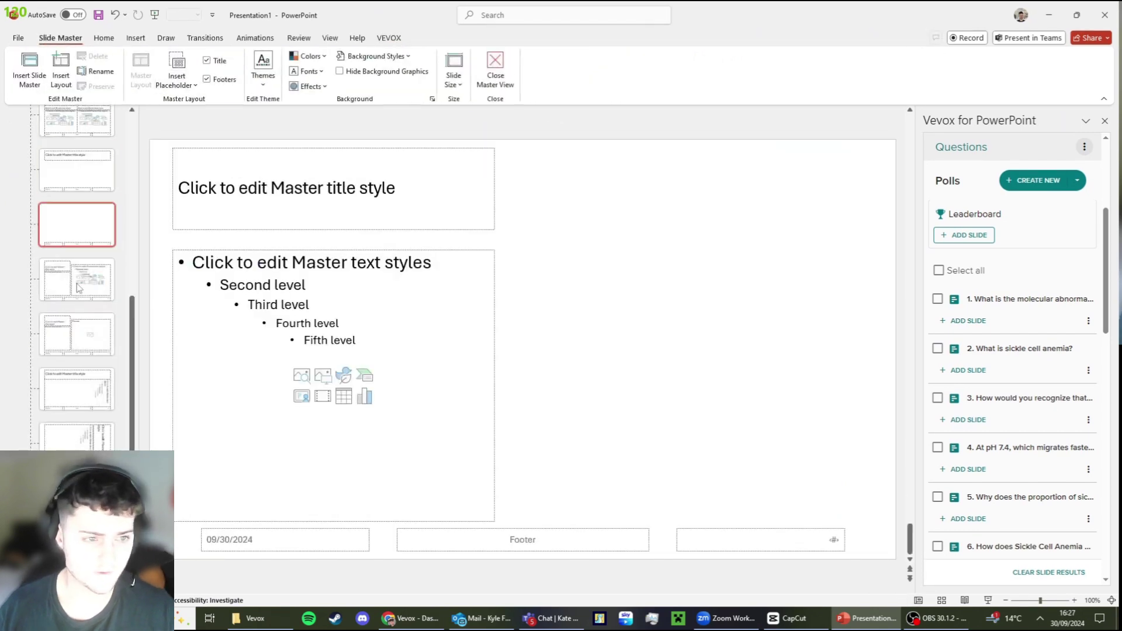
scroll(88, 229, up, 2)
scroll(87, 229, down, 1)
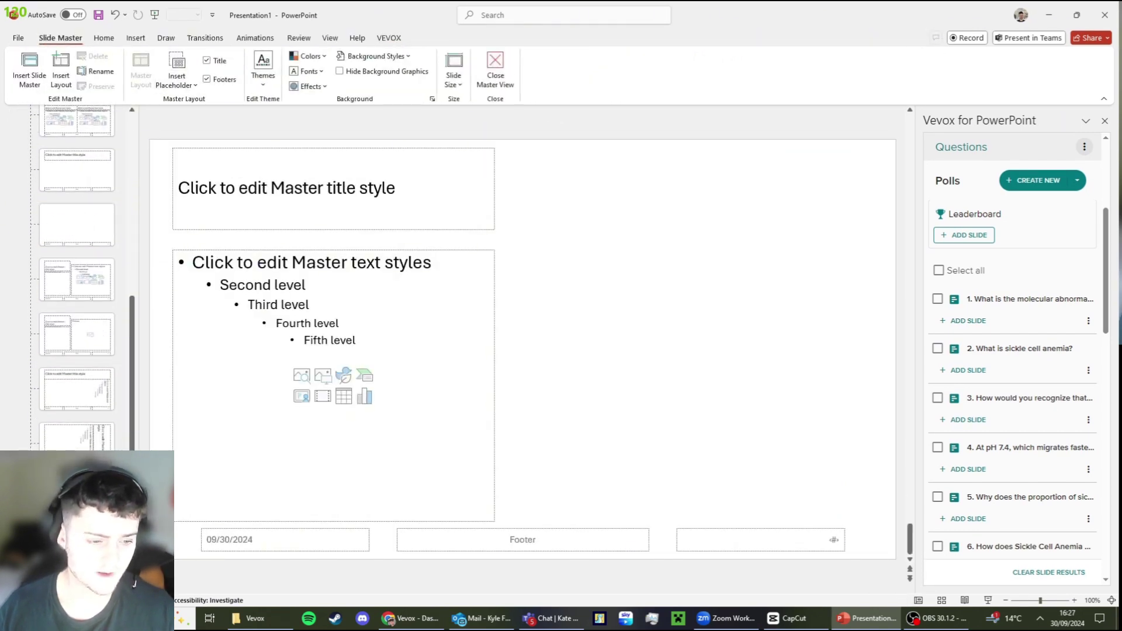
click(105, 330)
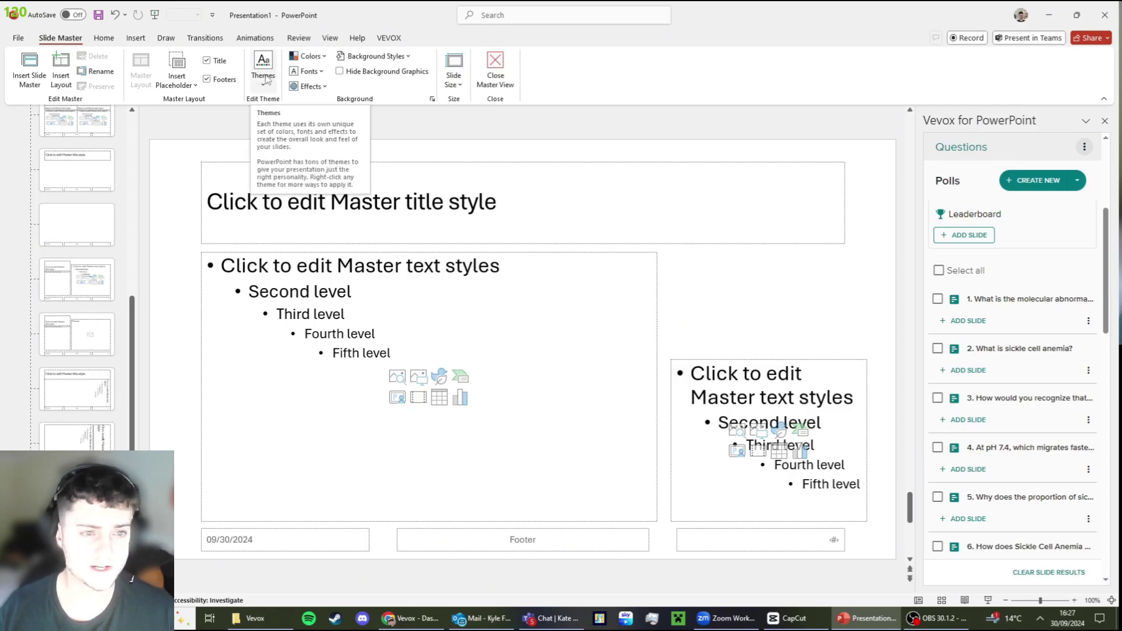
click(313, 72)
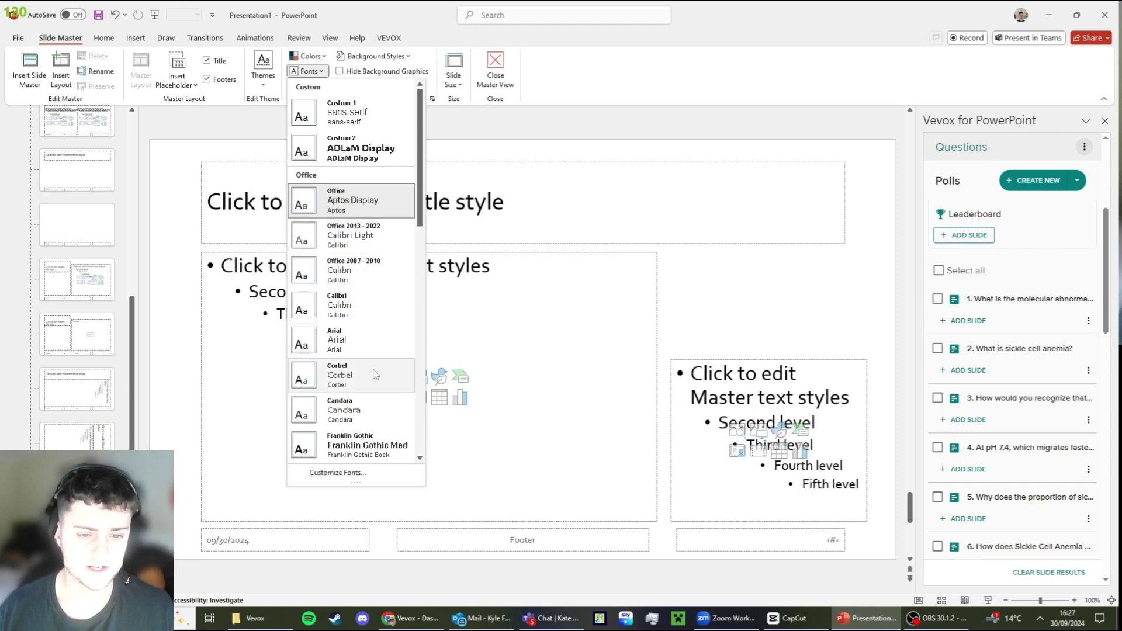
click(373, 455)
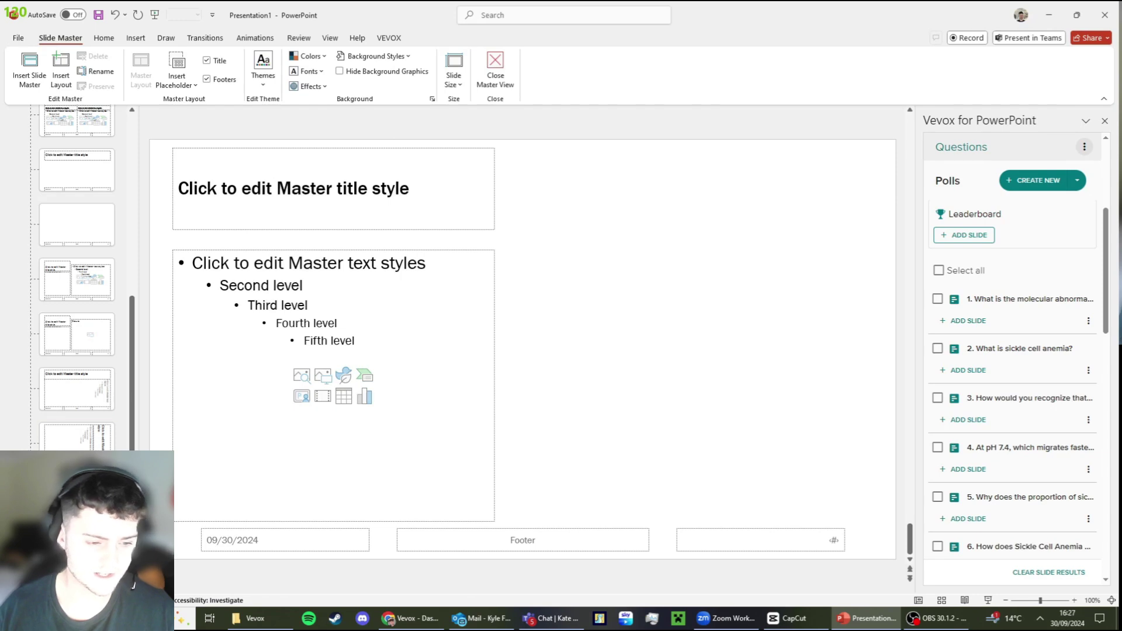
click(97, 190)
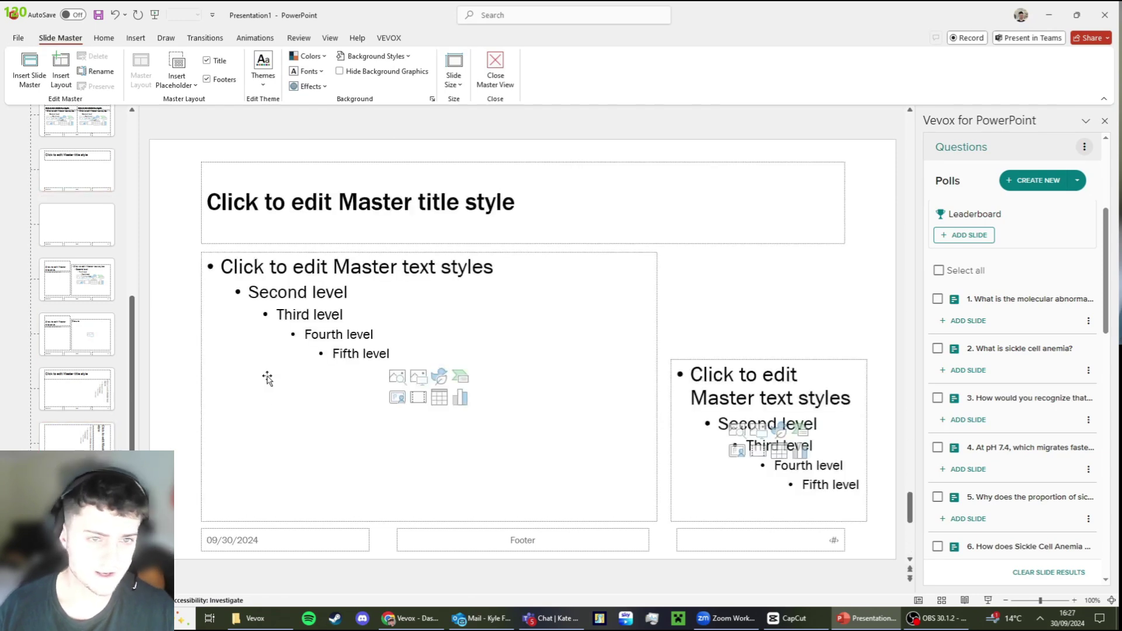
Save a new Custom 12 colour set with Accent 1 changed to standard red
click(310, 56)
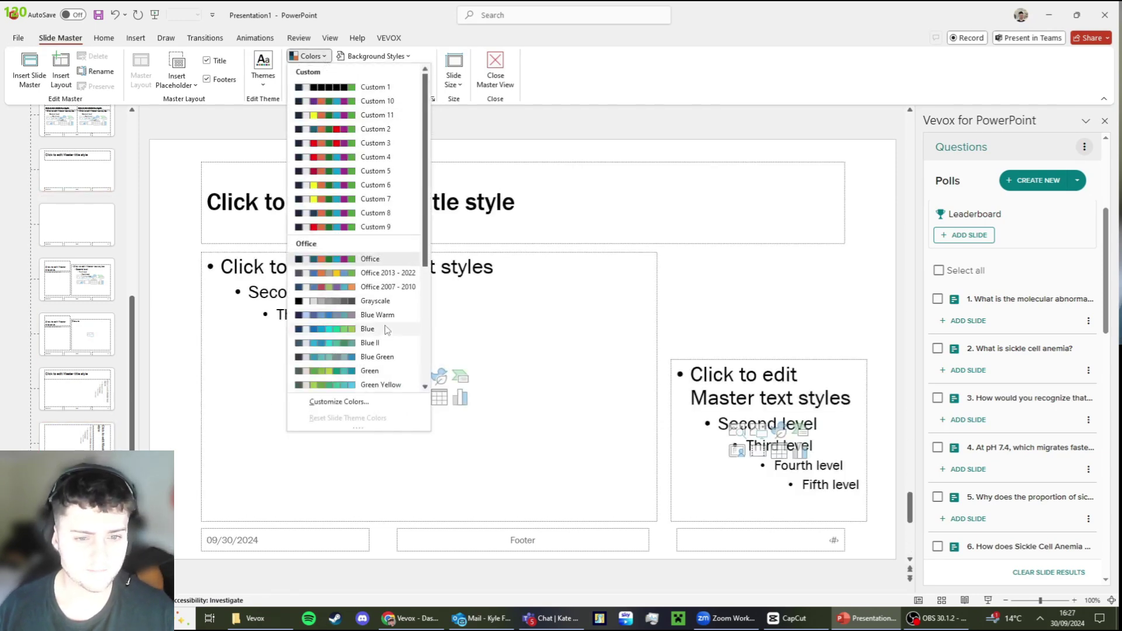
click(338, 401)
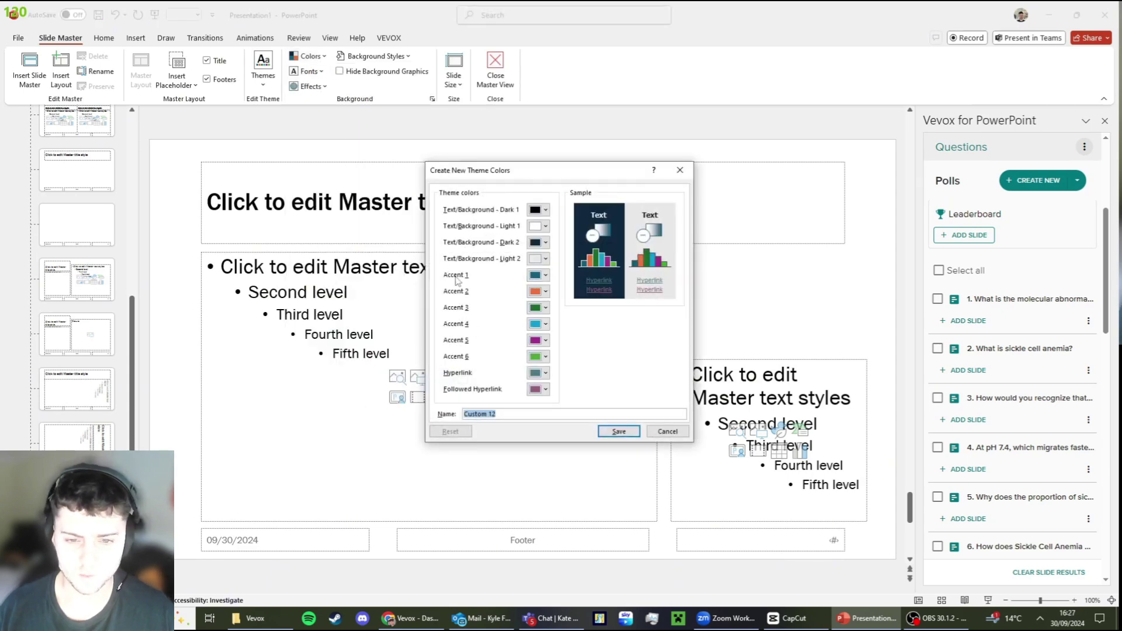
click(539, 276)
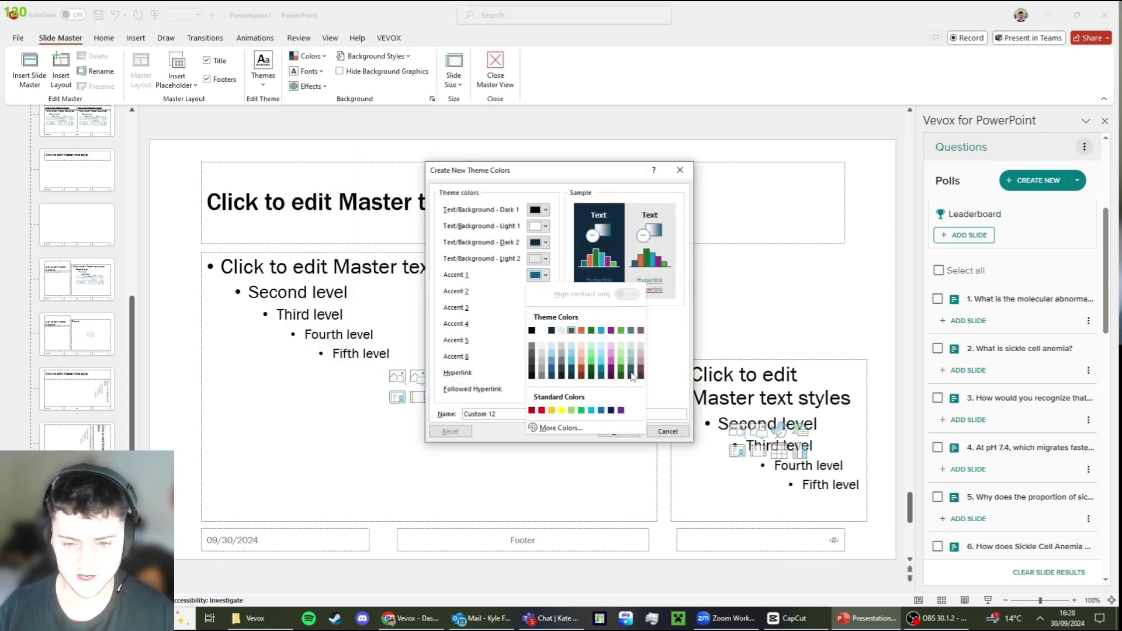
click(541, 411)
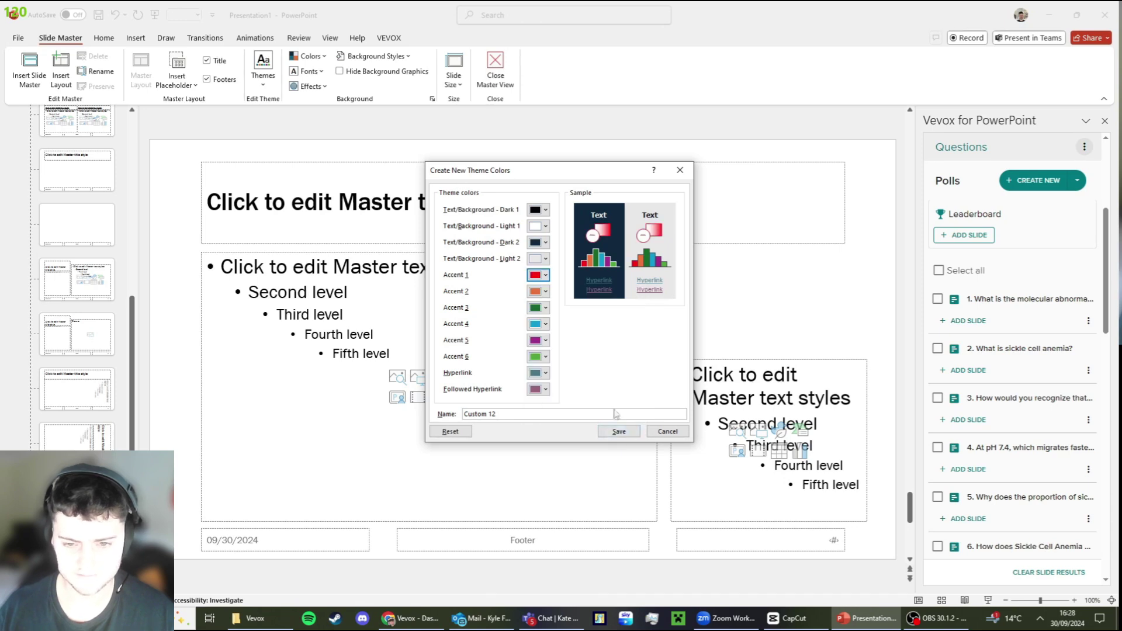
click(619, 432)
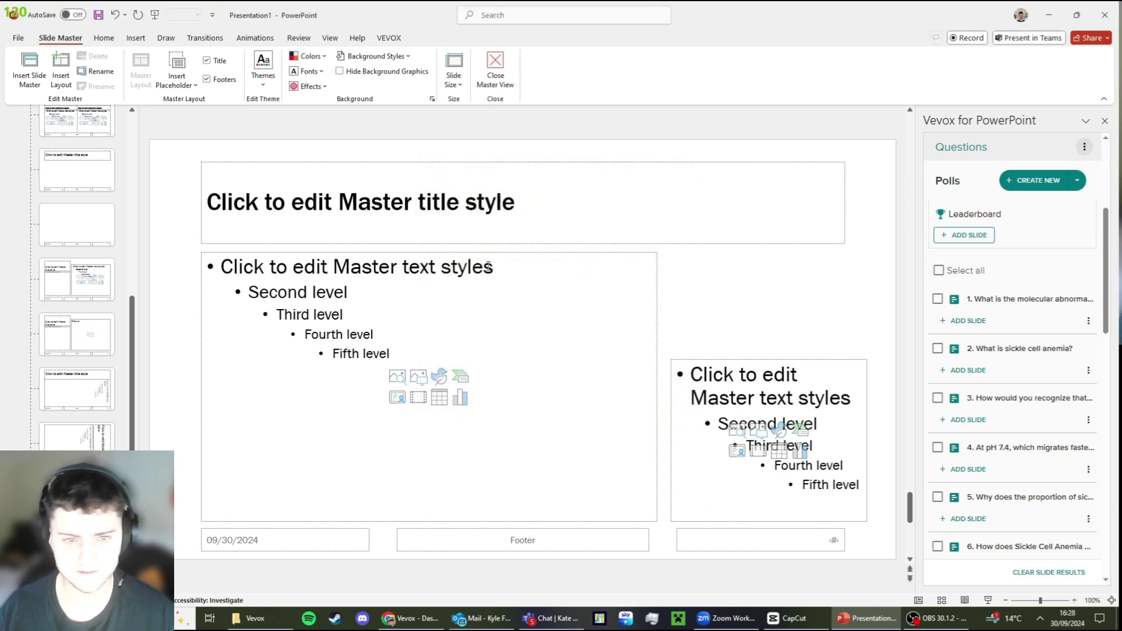
Close Master View and review slides 2 to 5 for the red headers and answer bars
click(495, 70)
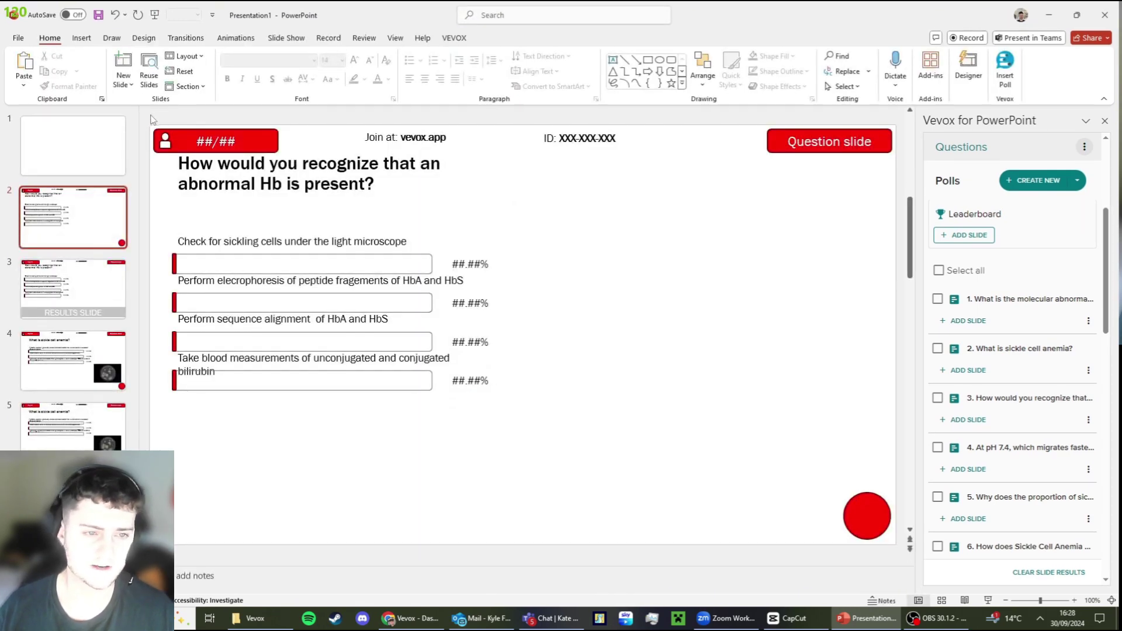
drag(151, 119, 894, 202)
click(754, 231)
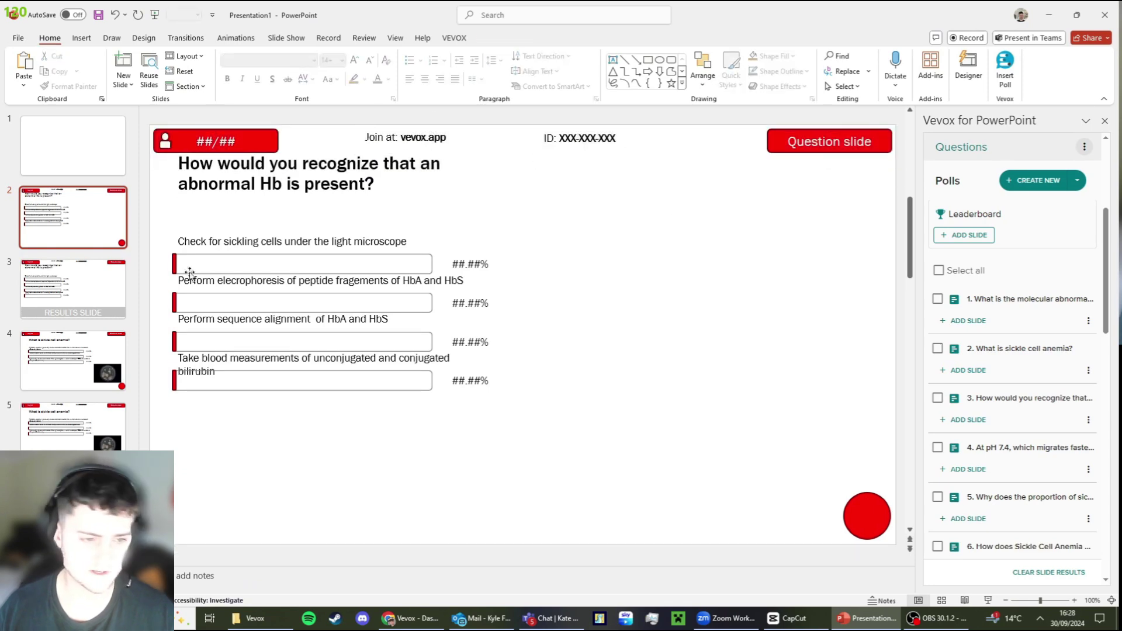
click(73, 289)
click(85, 383)
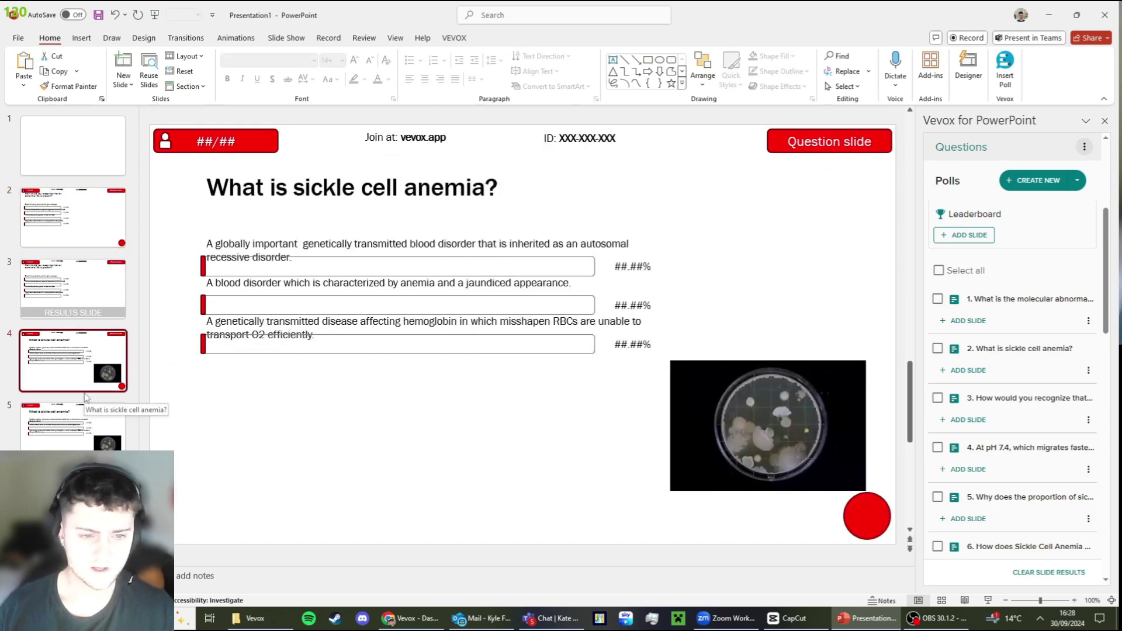
click(83, 409)
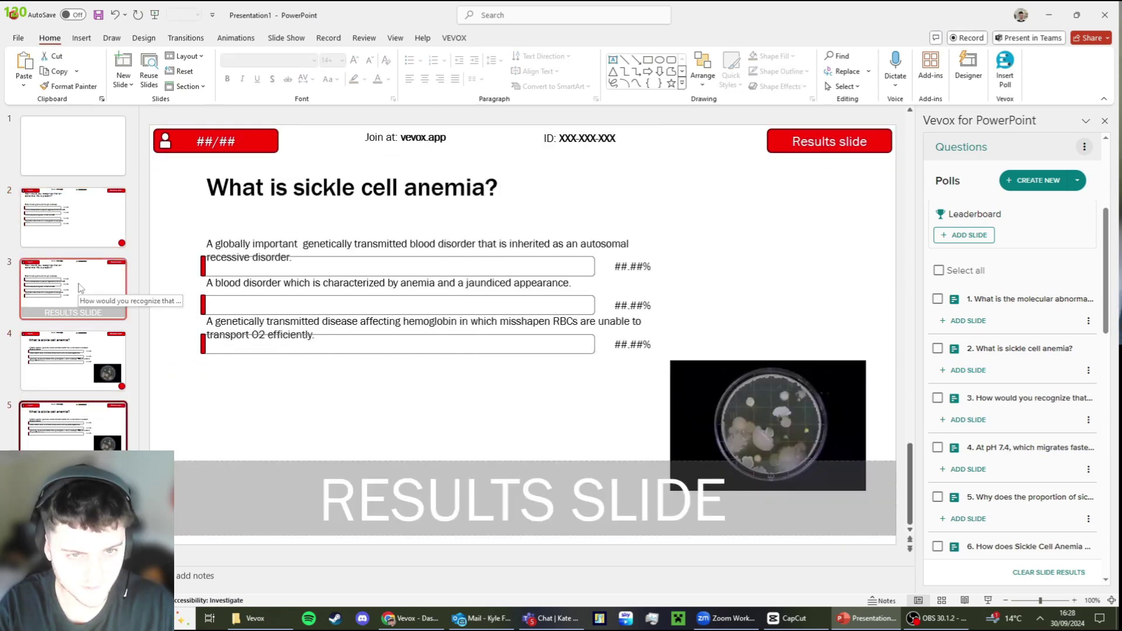